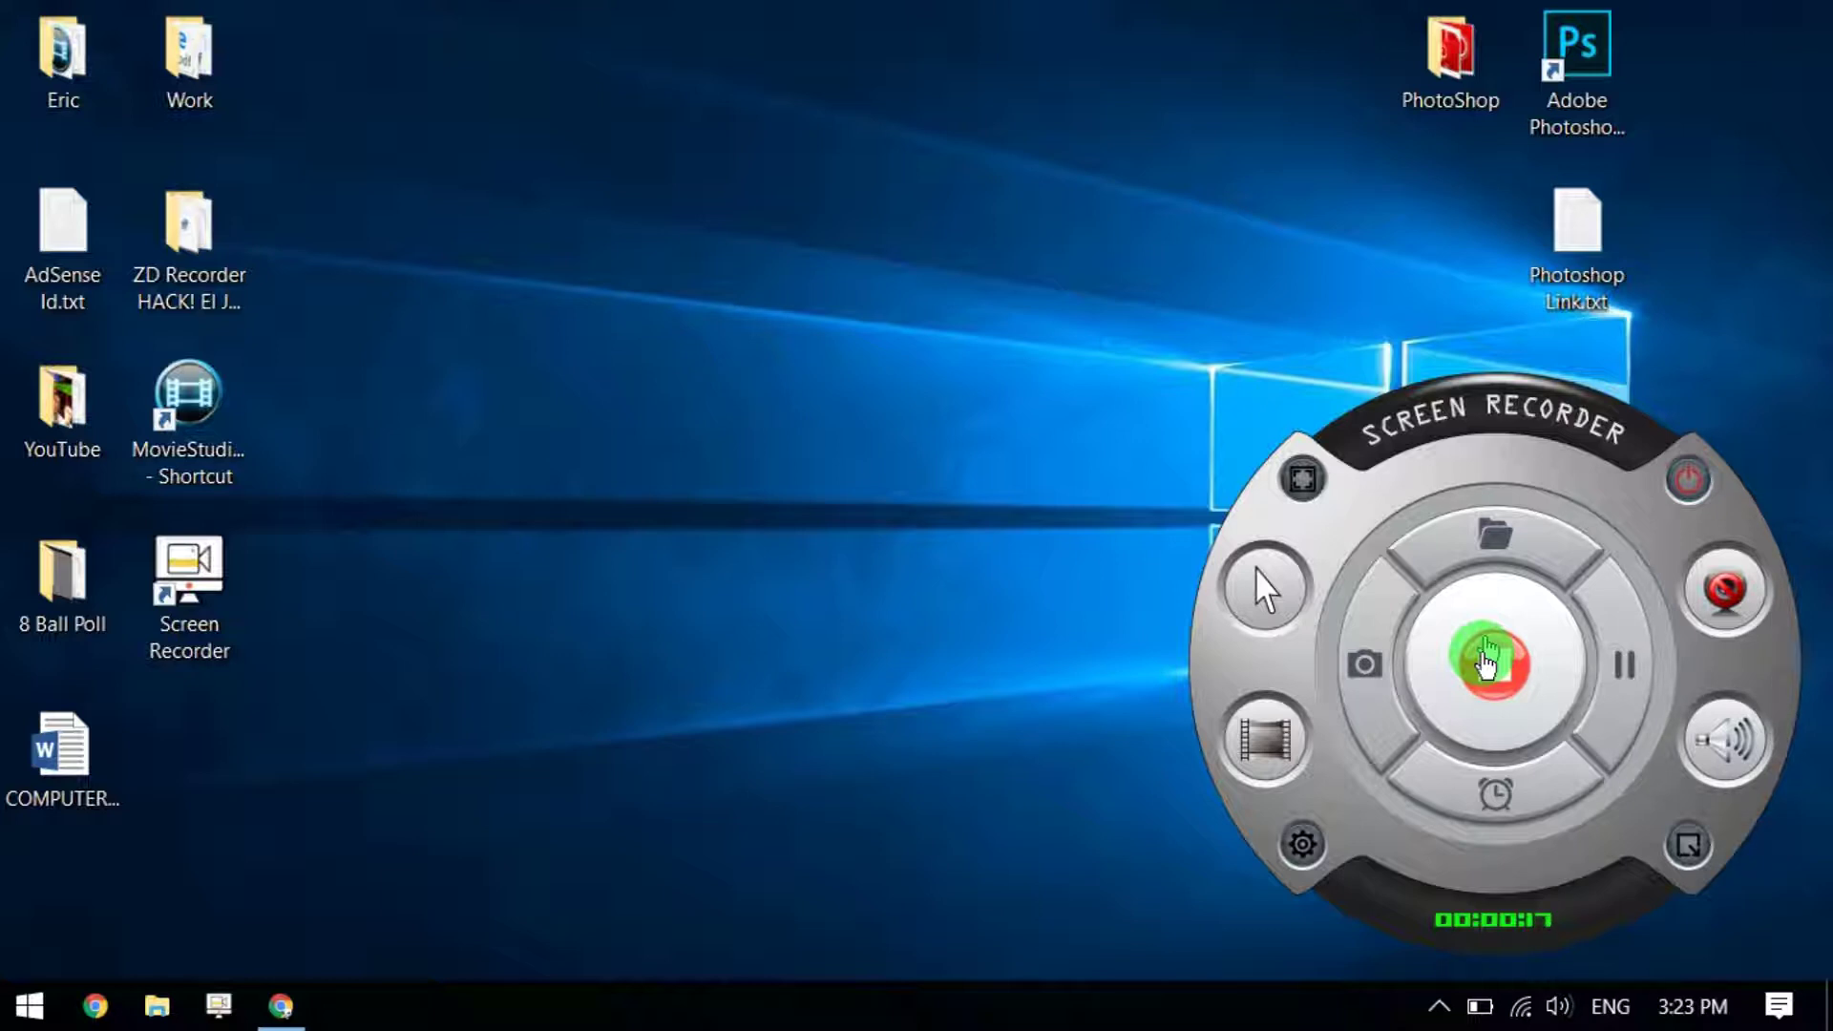
Step: Start a screen recording with the green Record button on the recorder widget
{"action": "left_click", "coordinate": [1491, 659]}
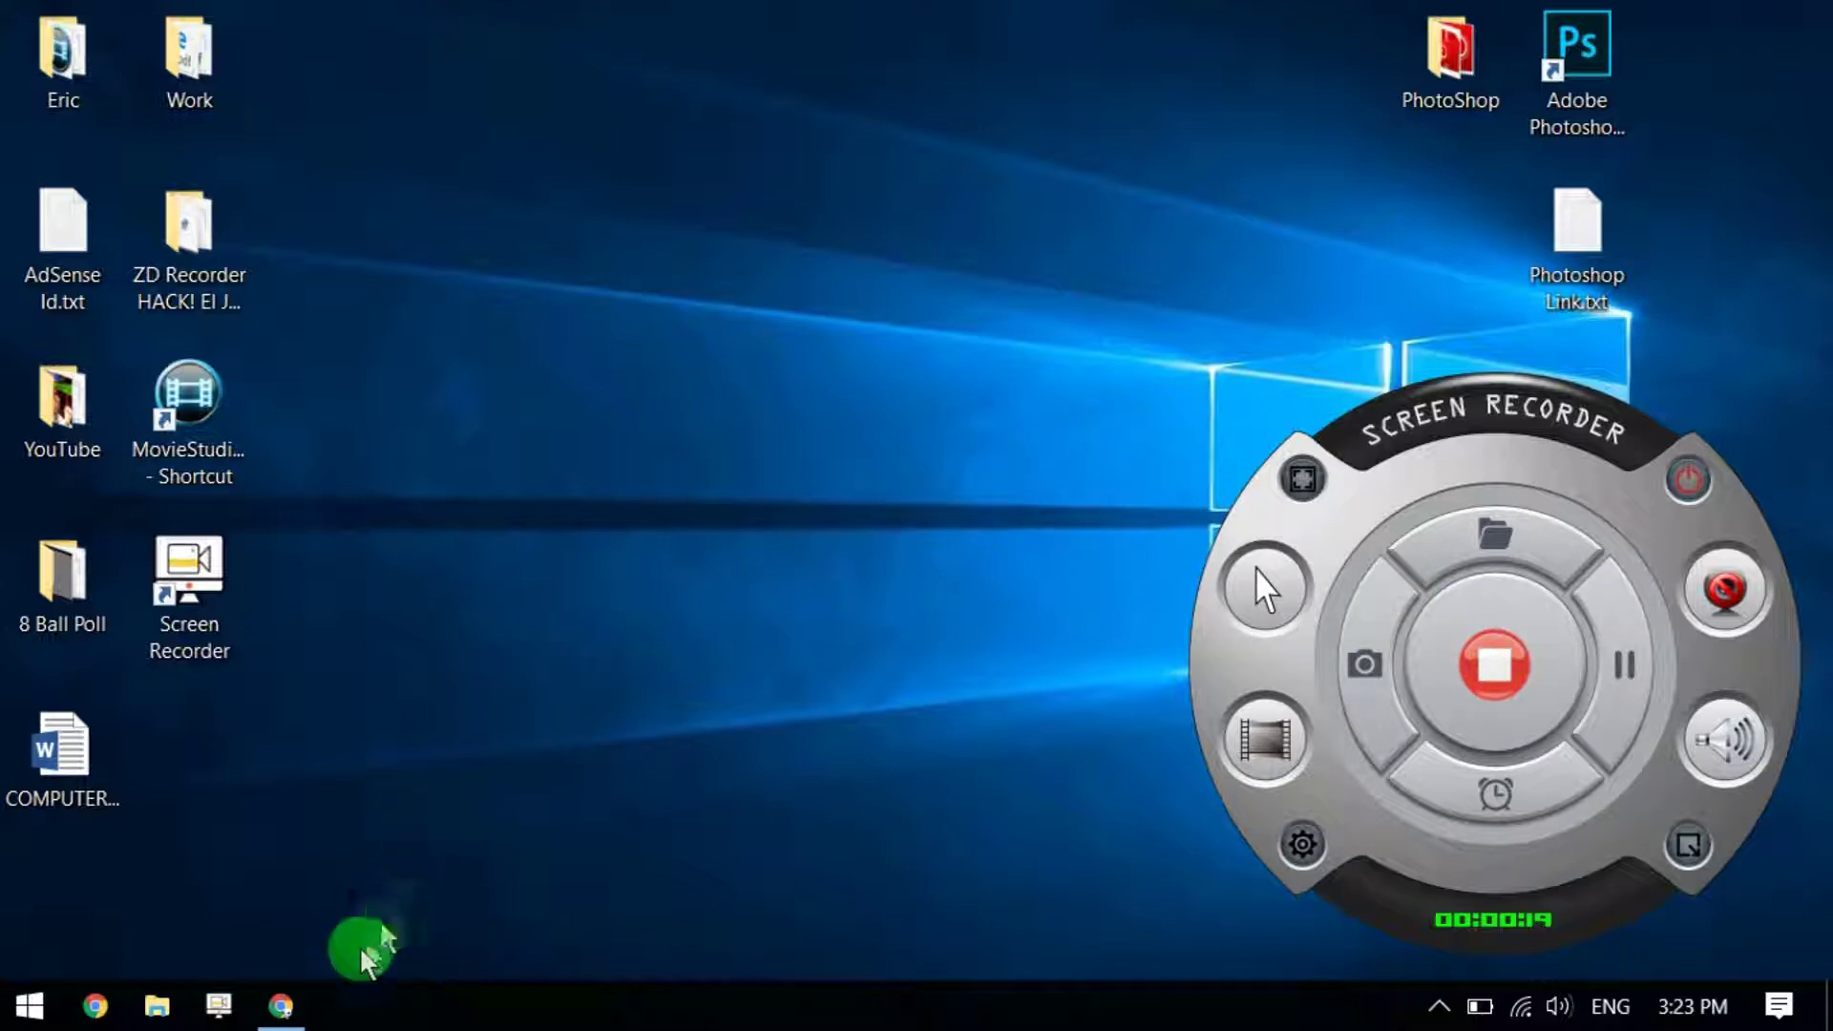
Step: Review the Buy ZD Soft Screen Recorder page and its $78 price, then return to the blank new tab
{"action": "left_click", "coordinate": [303, 1017]}
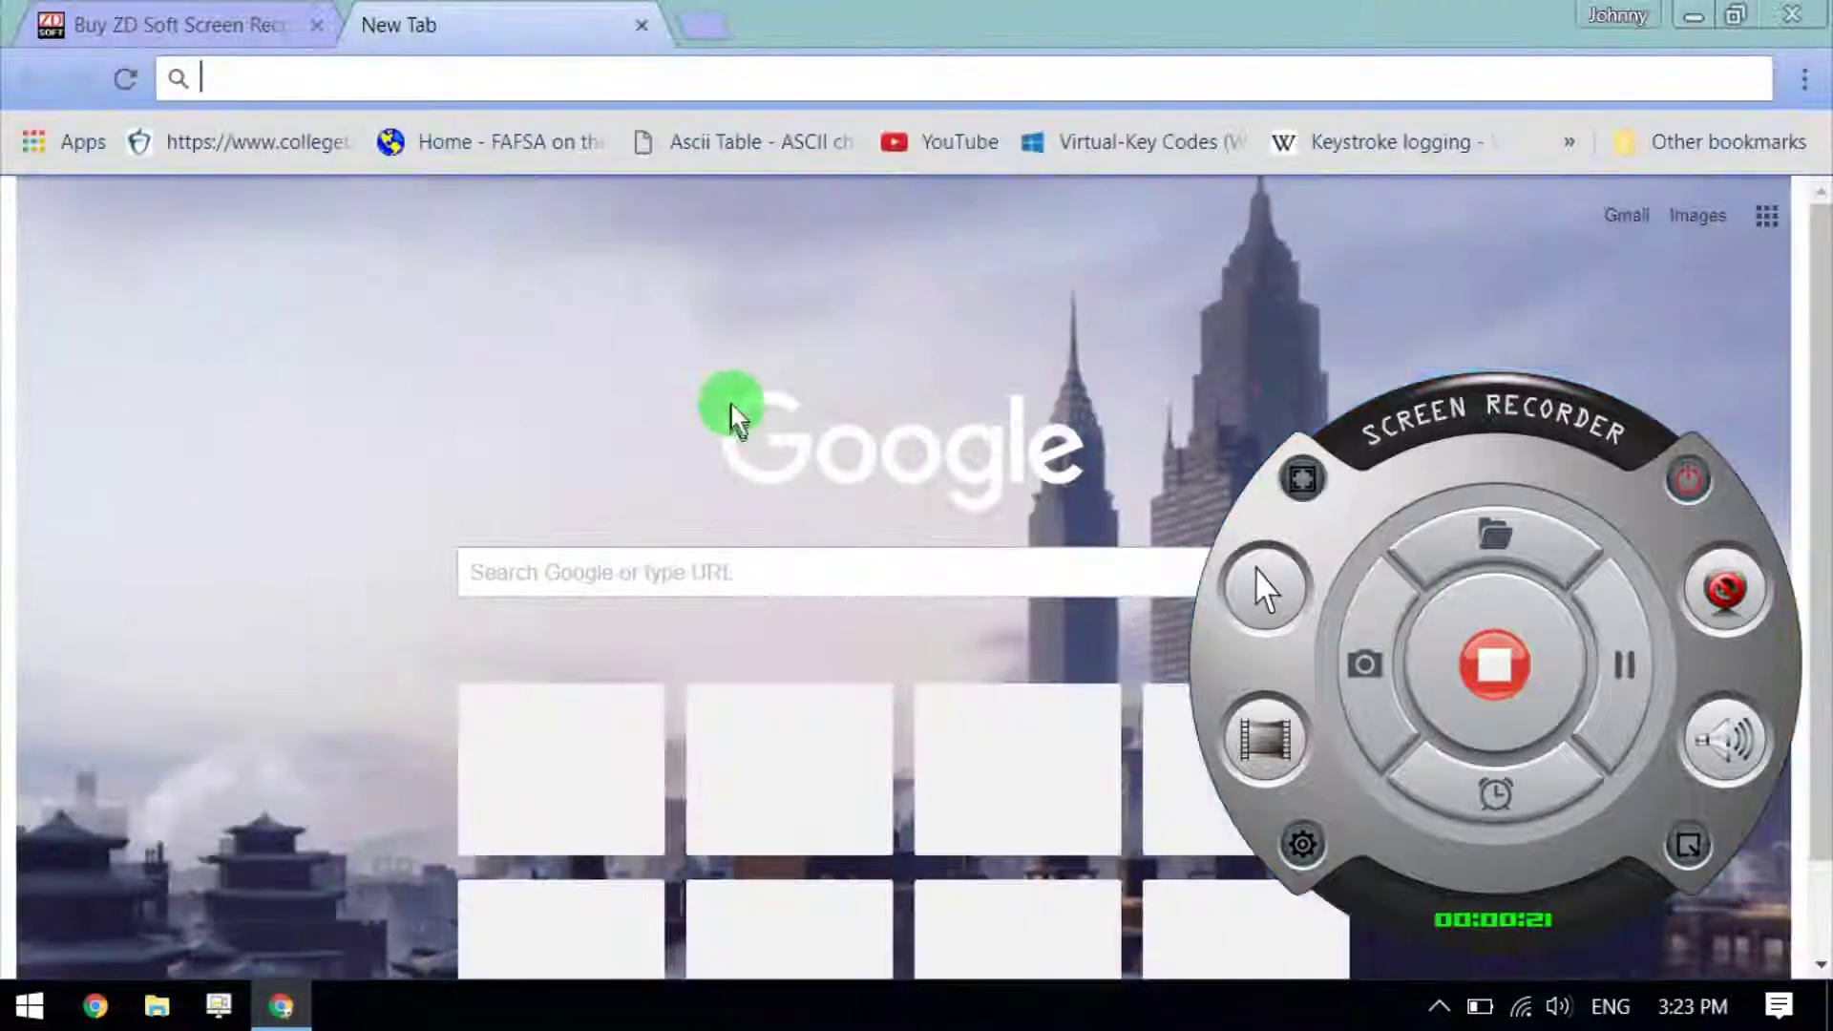
{"action": "left_click", "coordinate": [187, 25]}
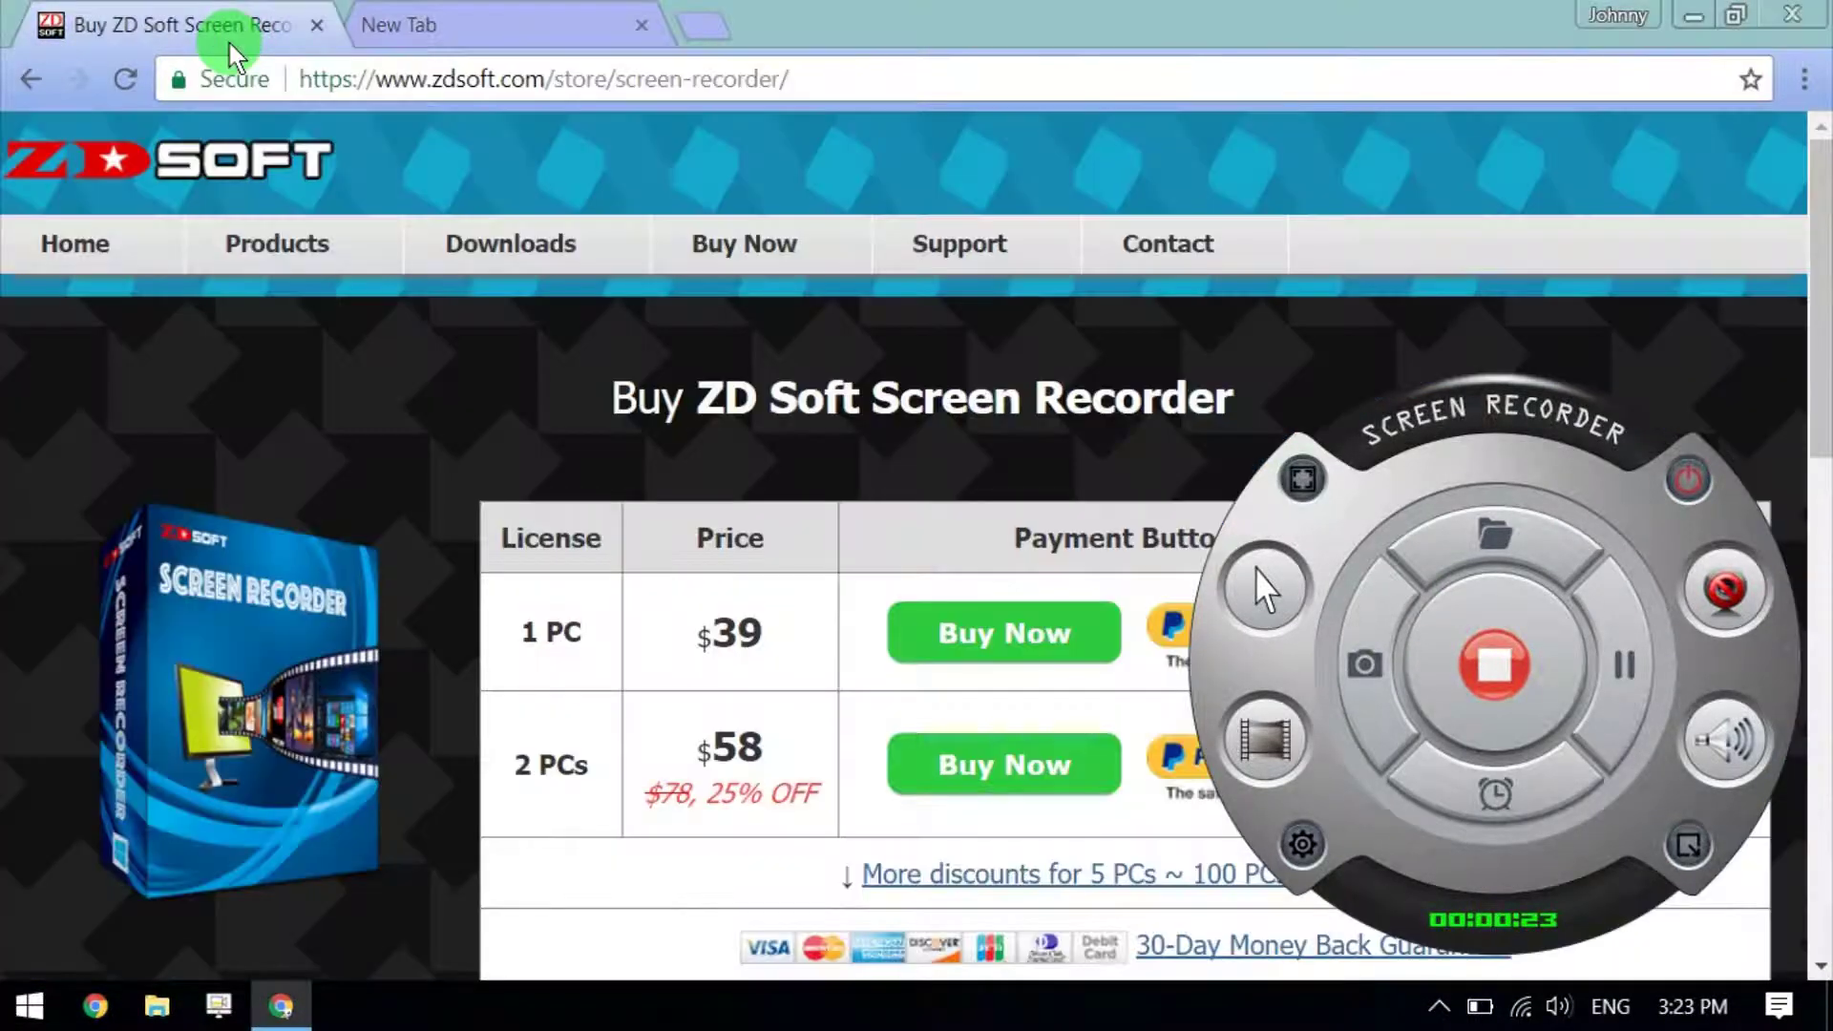
{"action": "mouse_move", "coordinate": [1490, 408]}
{"action": "left_mouse_down"}
{"action": "mouse_move", "coordinate": [1525, 800]}
{"action": "mouse_move", "coordinate": [1590, 1020]}
{"action": "left_mouse_up"}
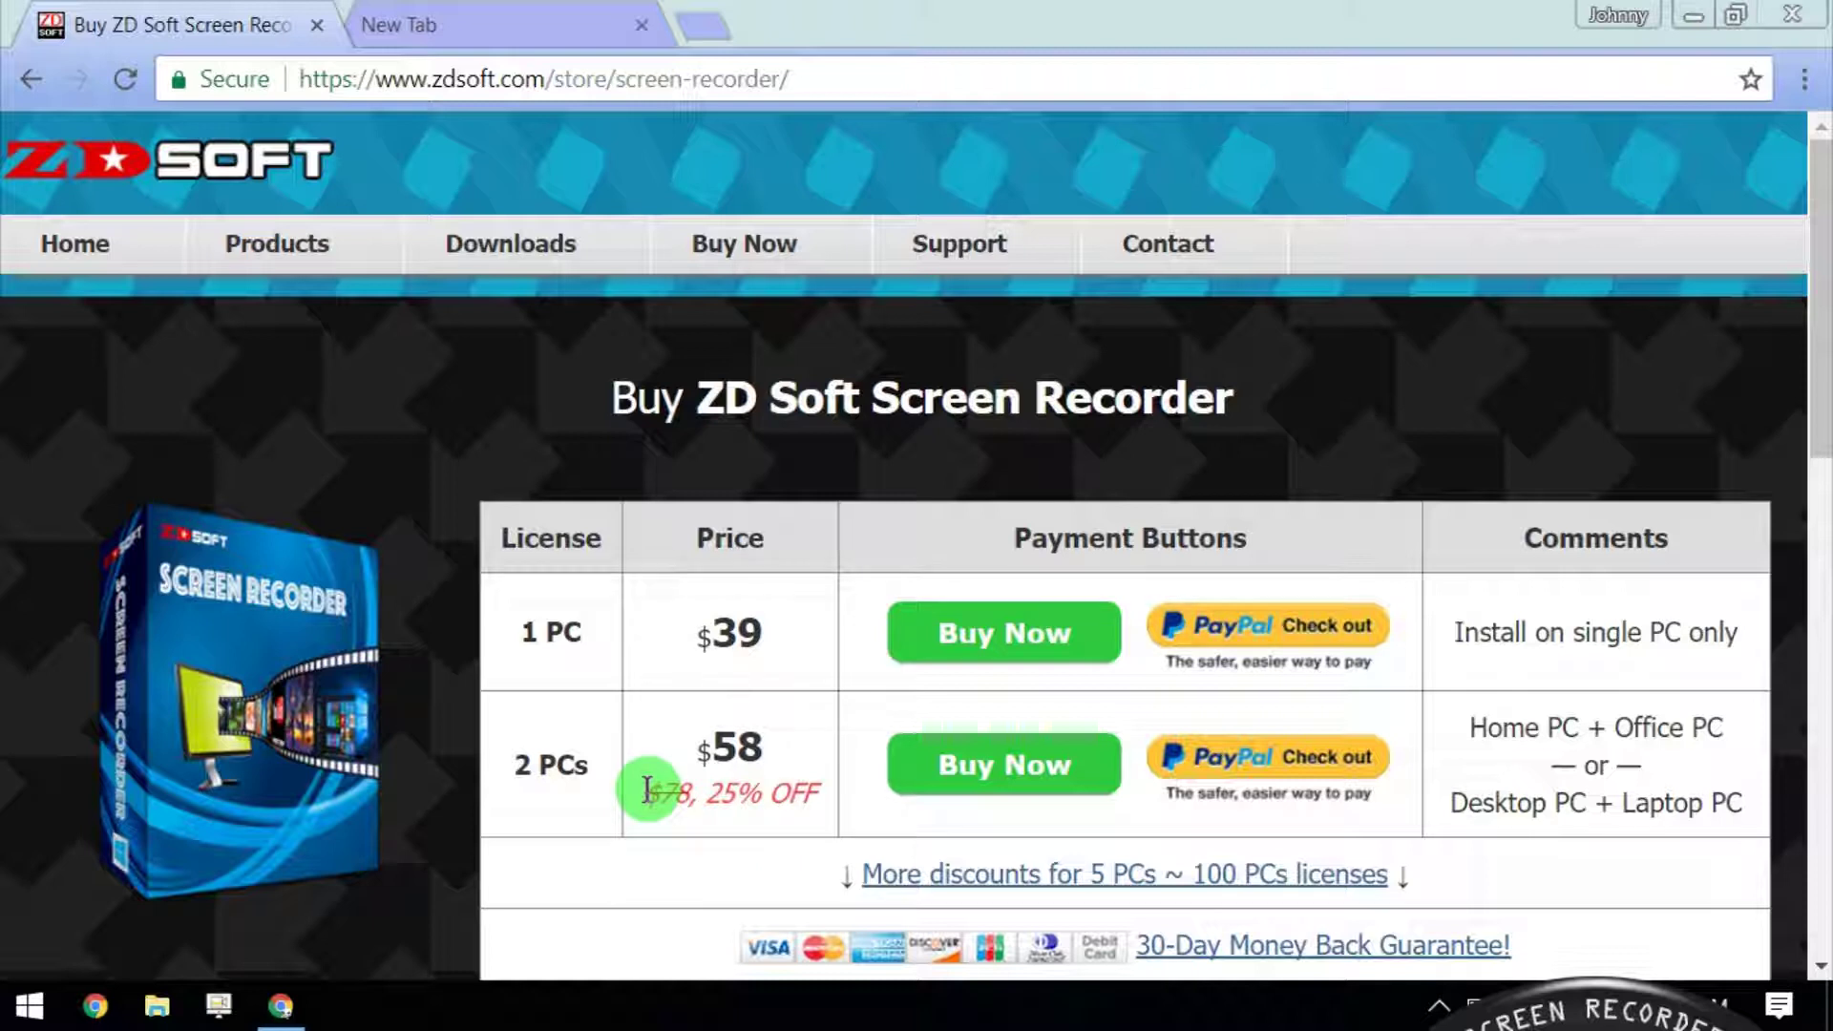
{"action": "left_click_drag", "start_coordinate": [646, 791], "coordinate": [700, 794]}
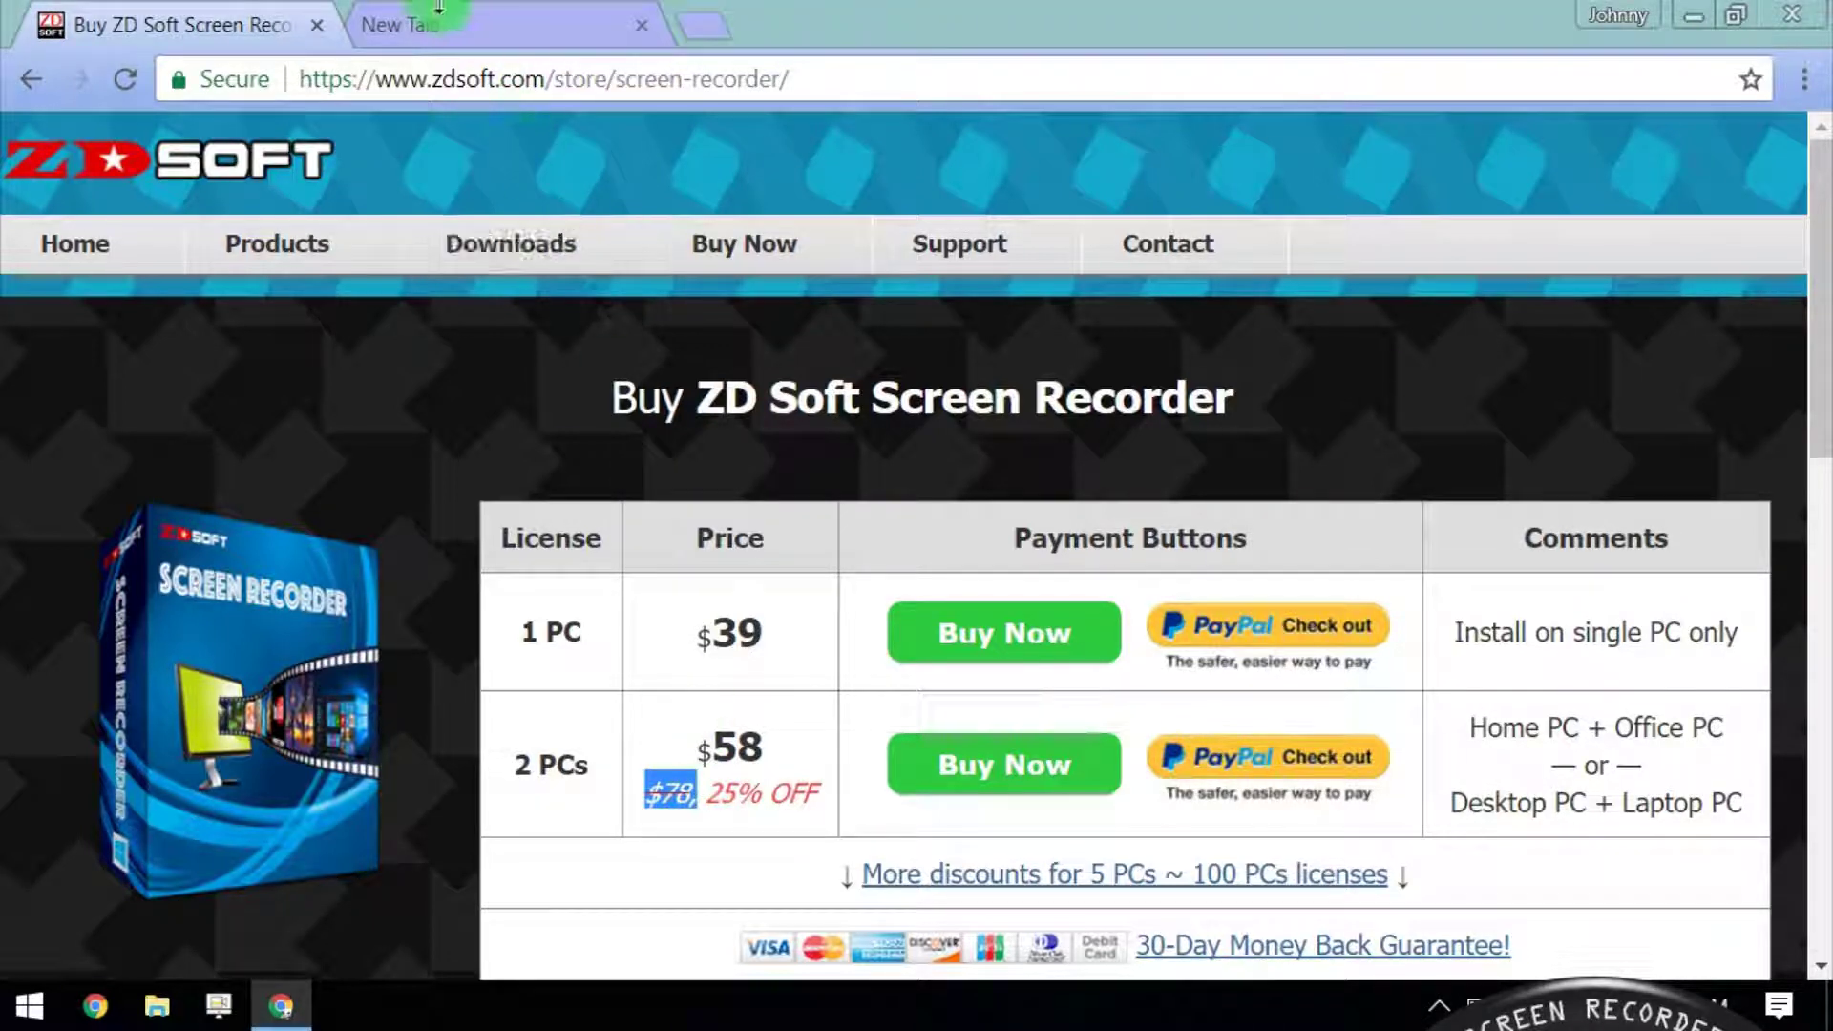
{"action": "left_click", "coordinate": [416, 24]}
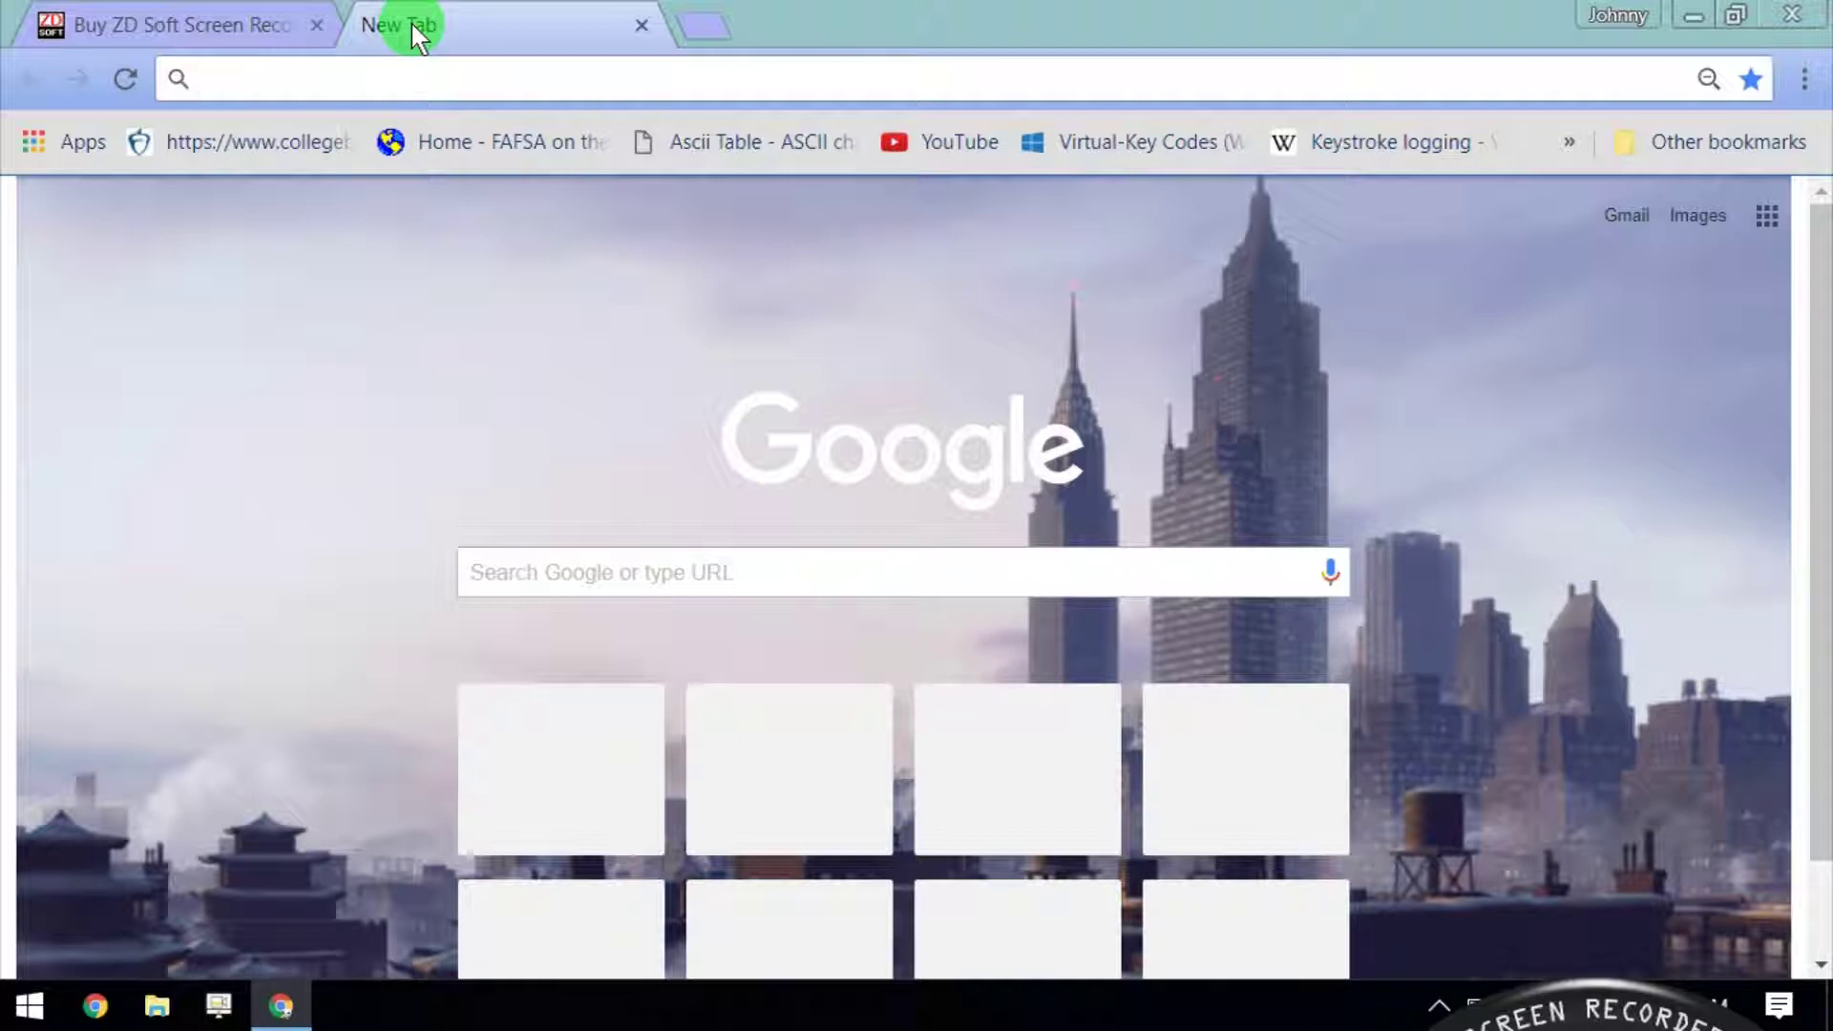
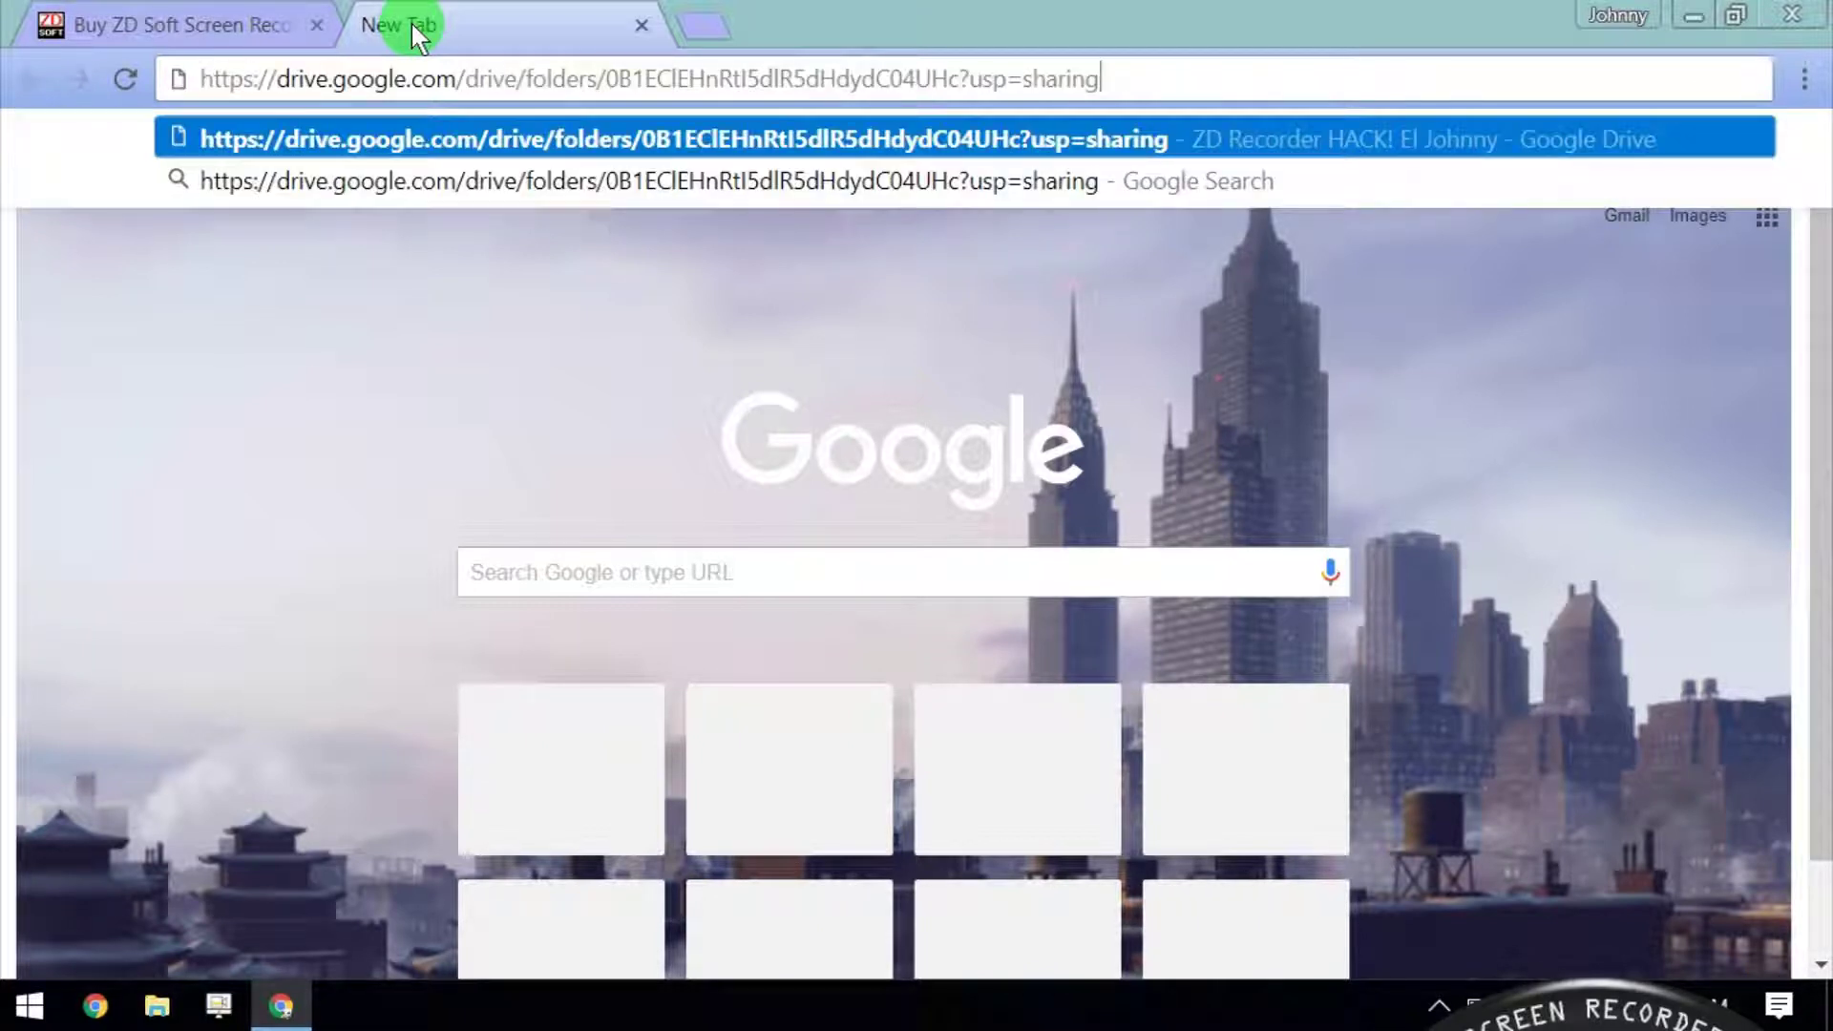
Step: Load the pasted Google Drive folder link and start downloading the ScnRec.msi installer
{"action": "key", "text": "Return"}
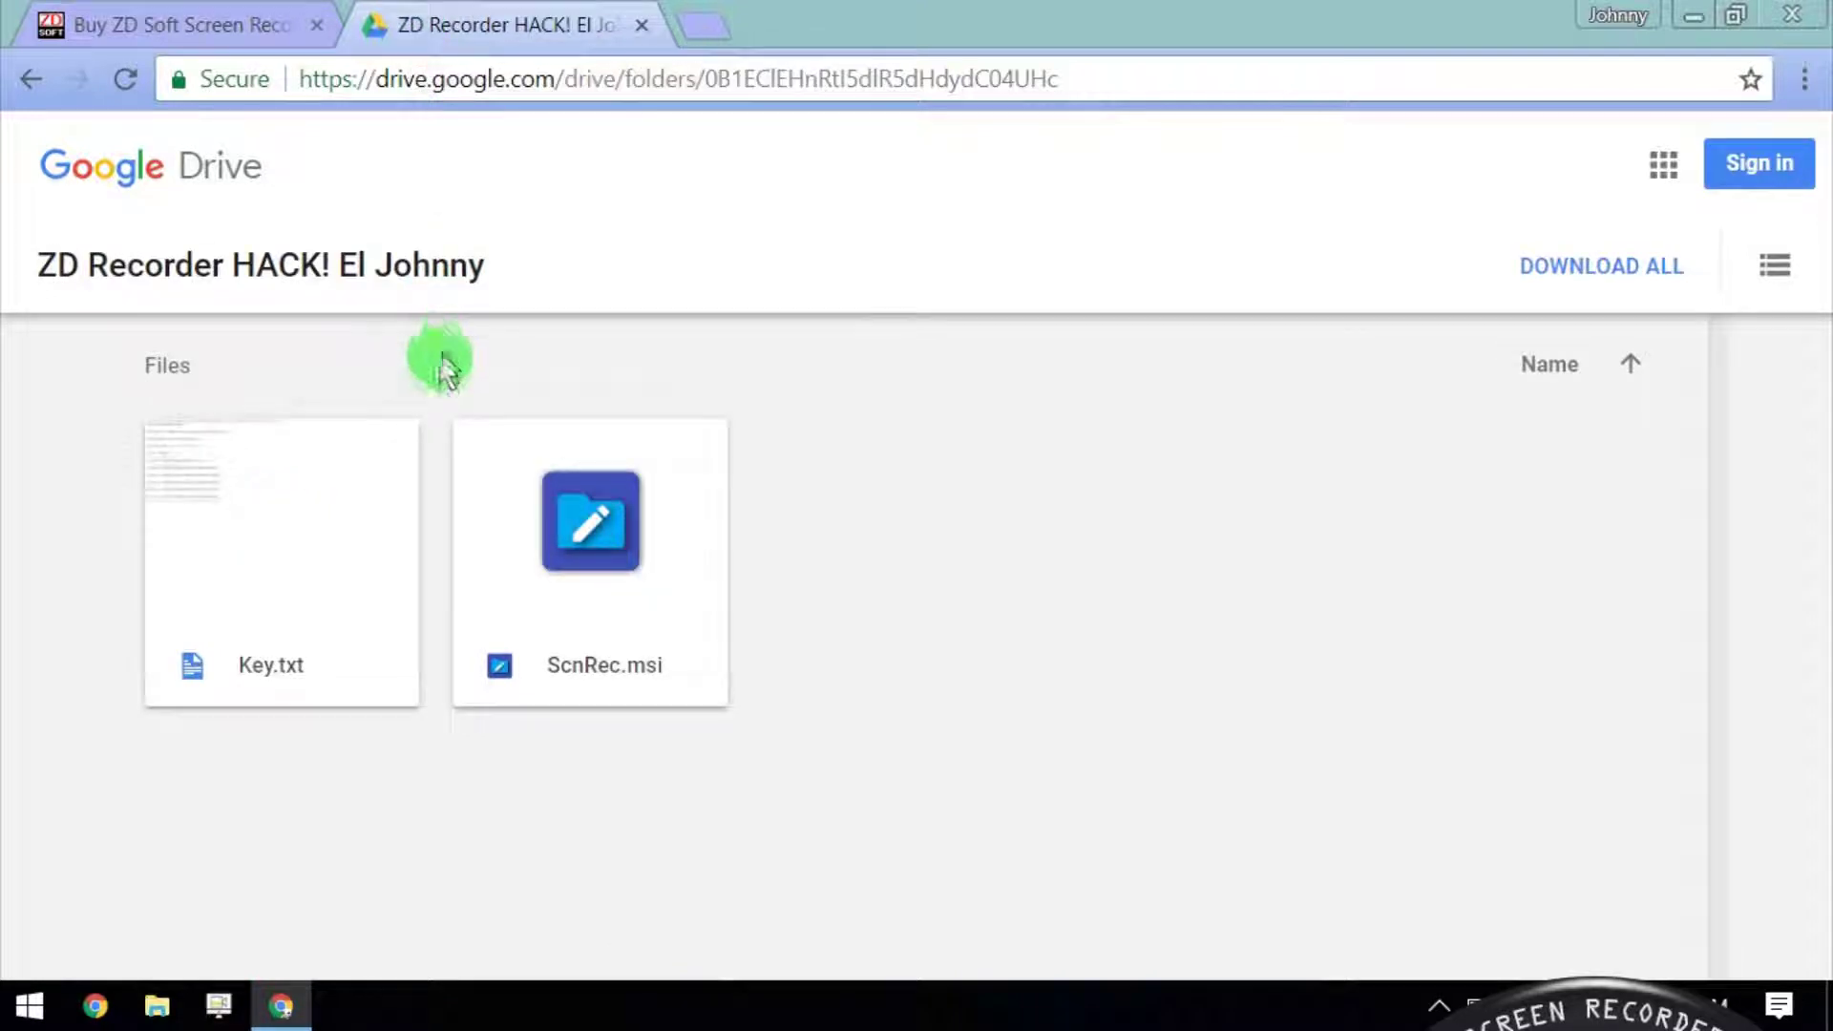
{"action": "left_click", "coordinate": [488, 452]}
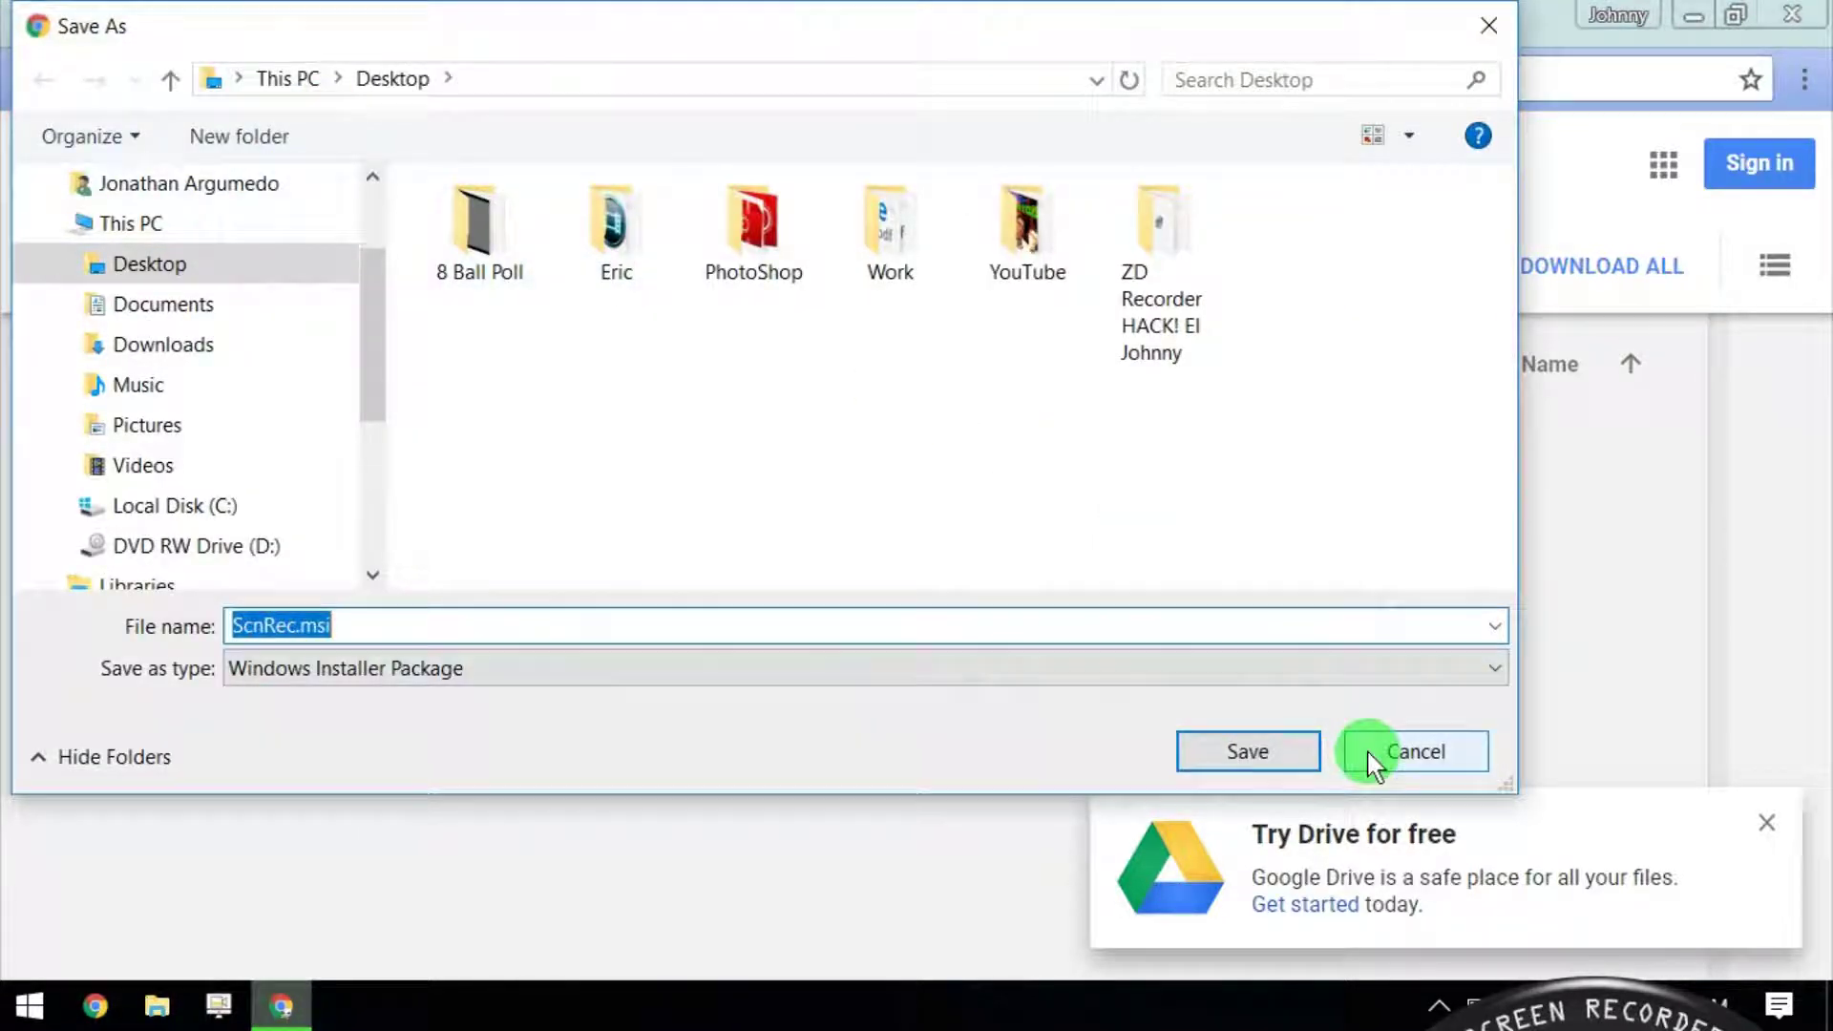
{"action": "left_click", "coordinate": [1411, 751]}
{"action": "left_click", "coordinate": [1784, 831]}
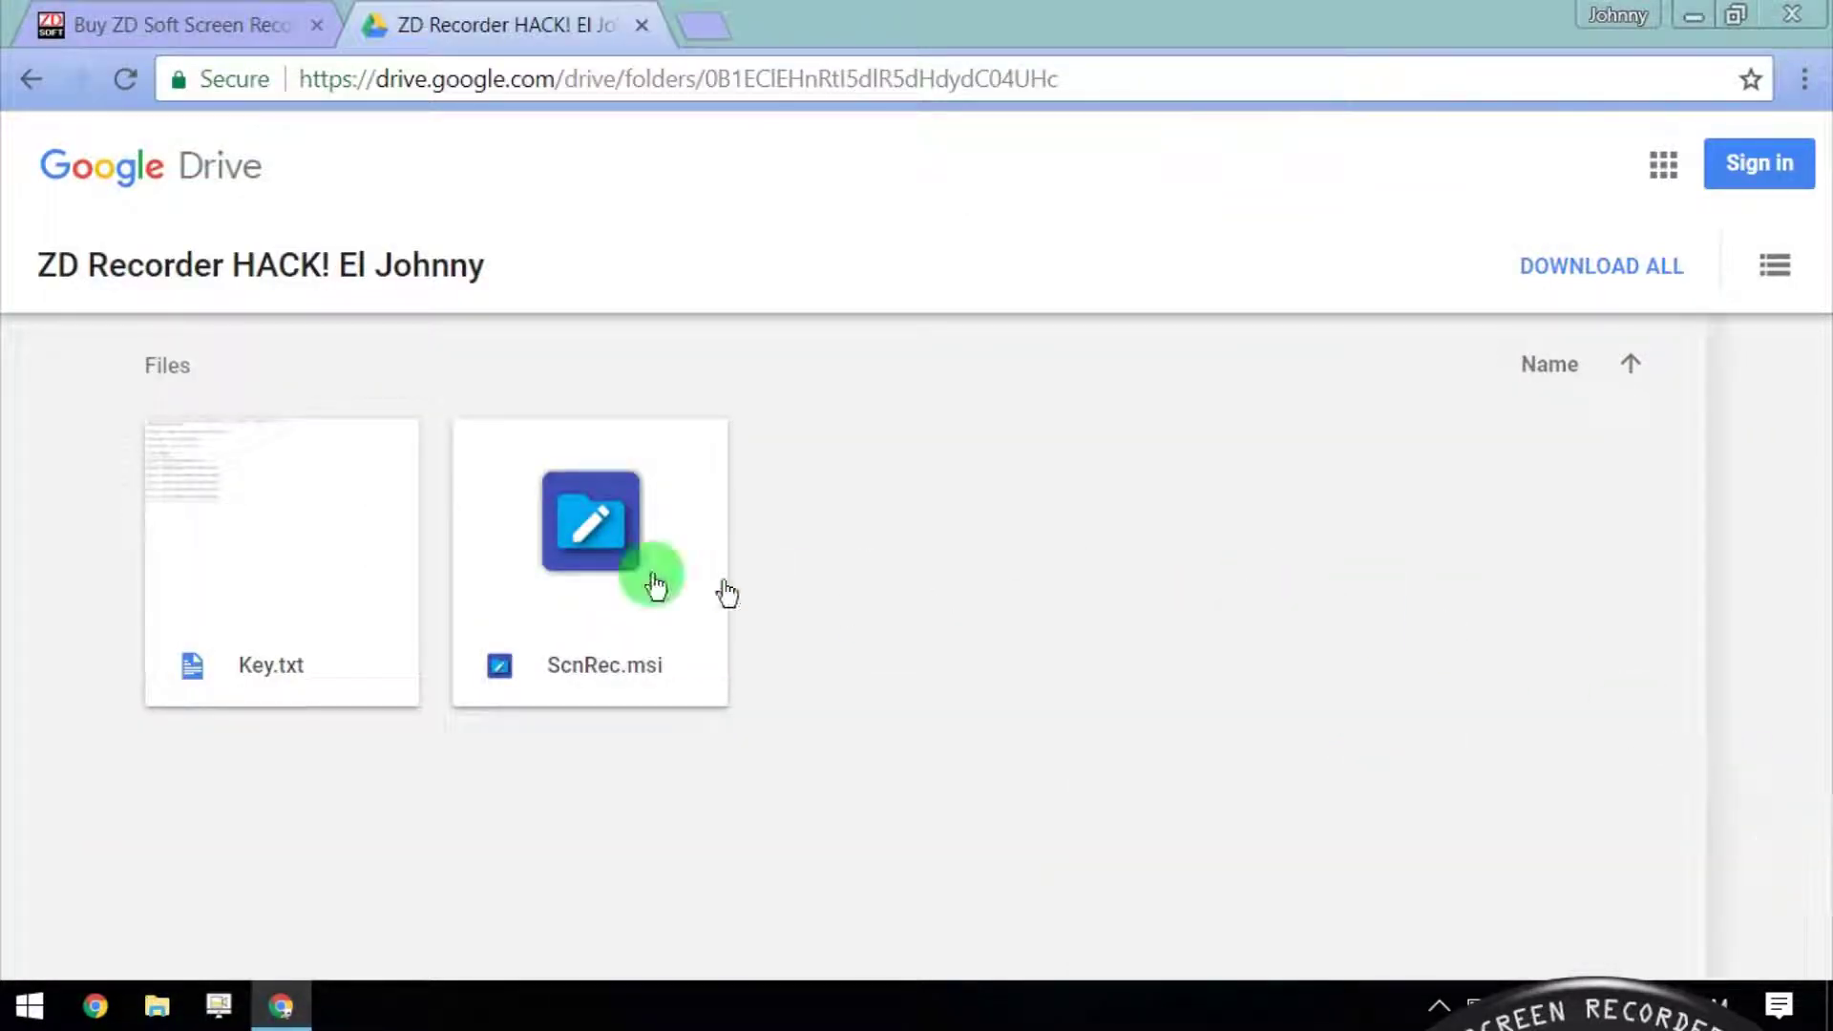
{"action": "mouse_move", "coordinate": [281, 544]}
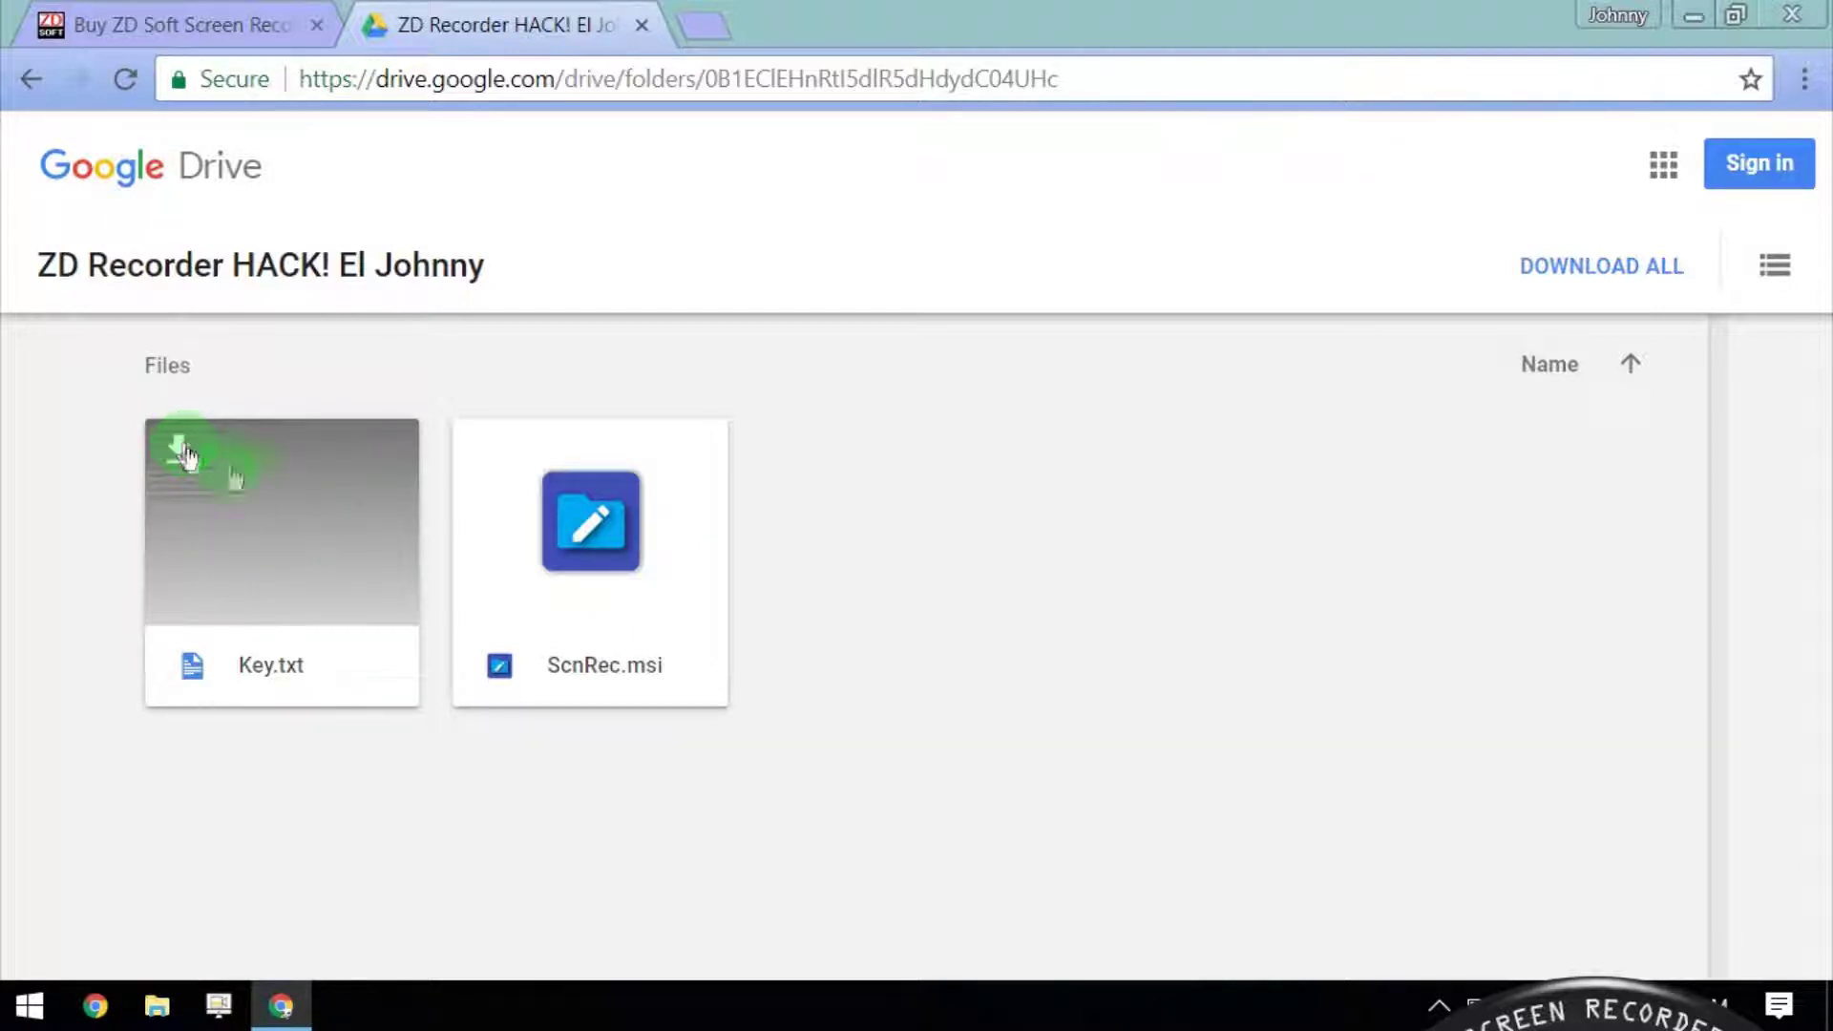
{"action": "left_click", "coordinate": [184, 457]}
{"action": "left_click", "coordinate": [190, 459]}
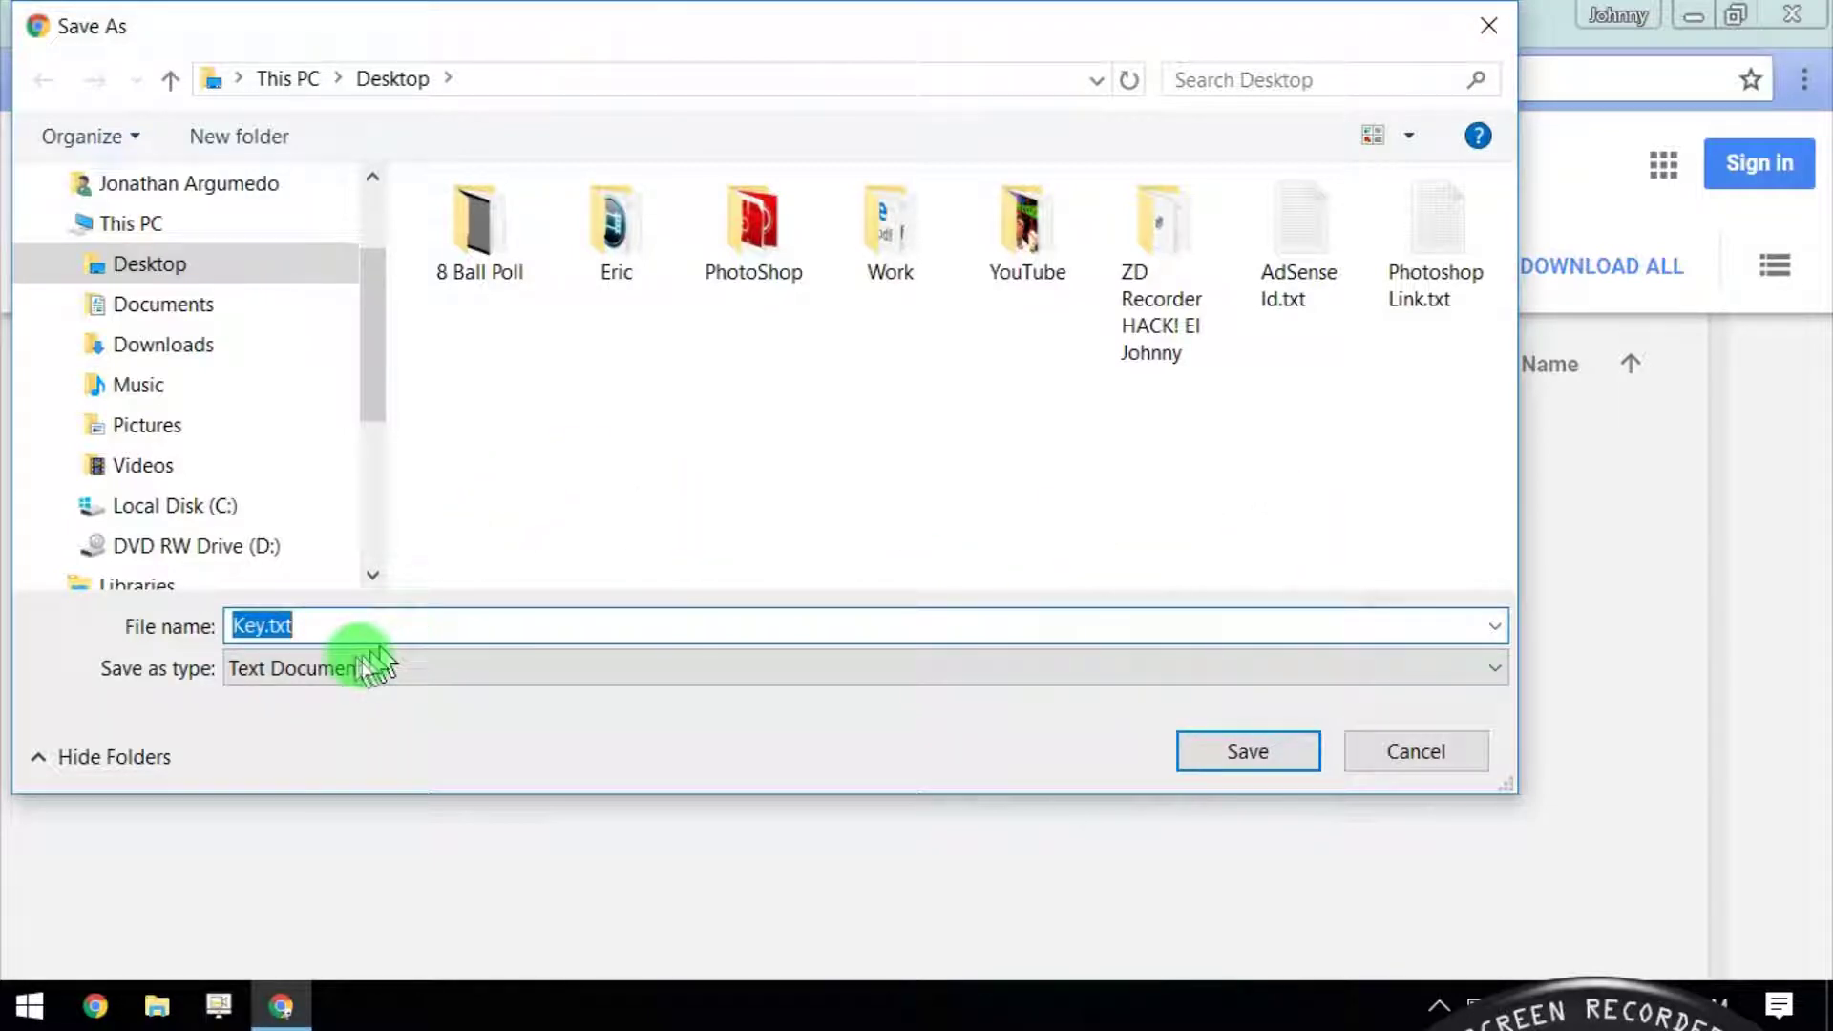
{"action": "left_click", "coordinate": [1402, 751]}
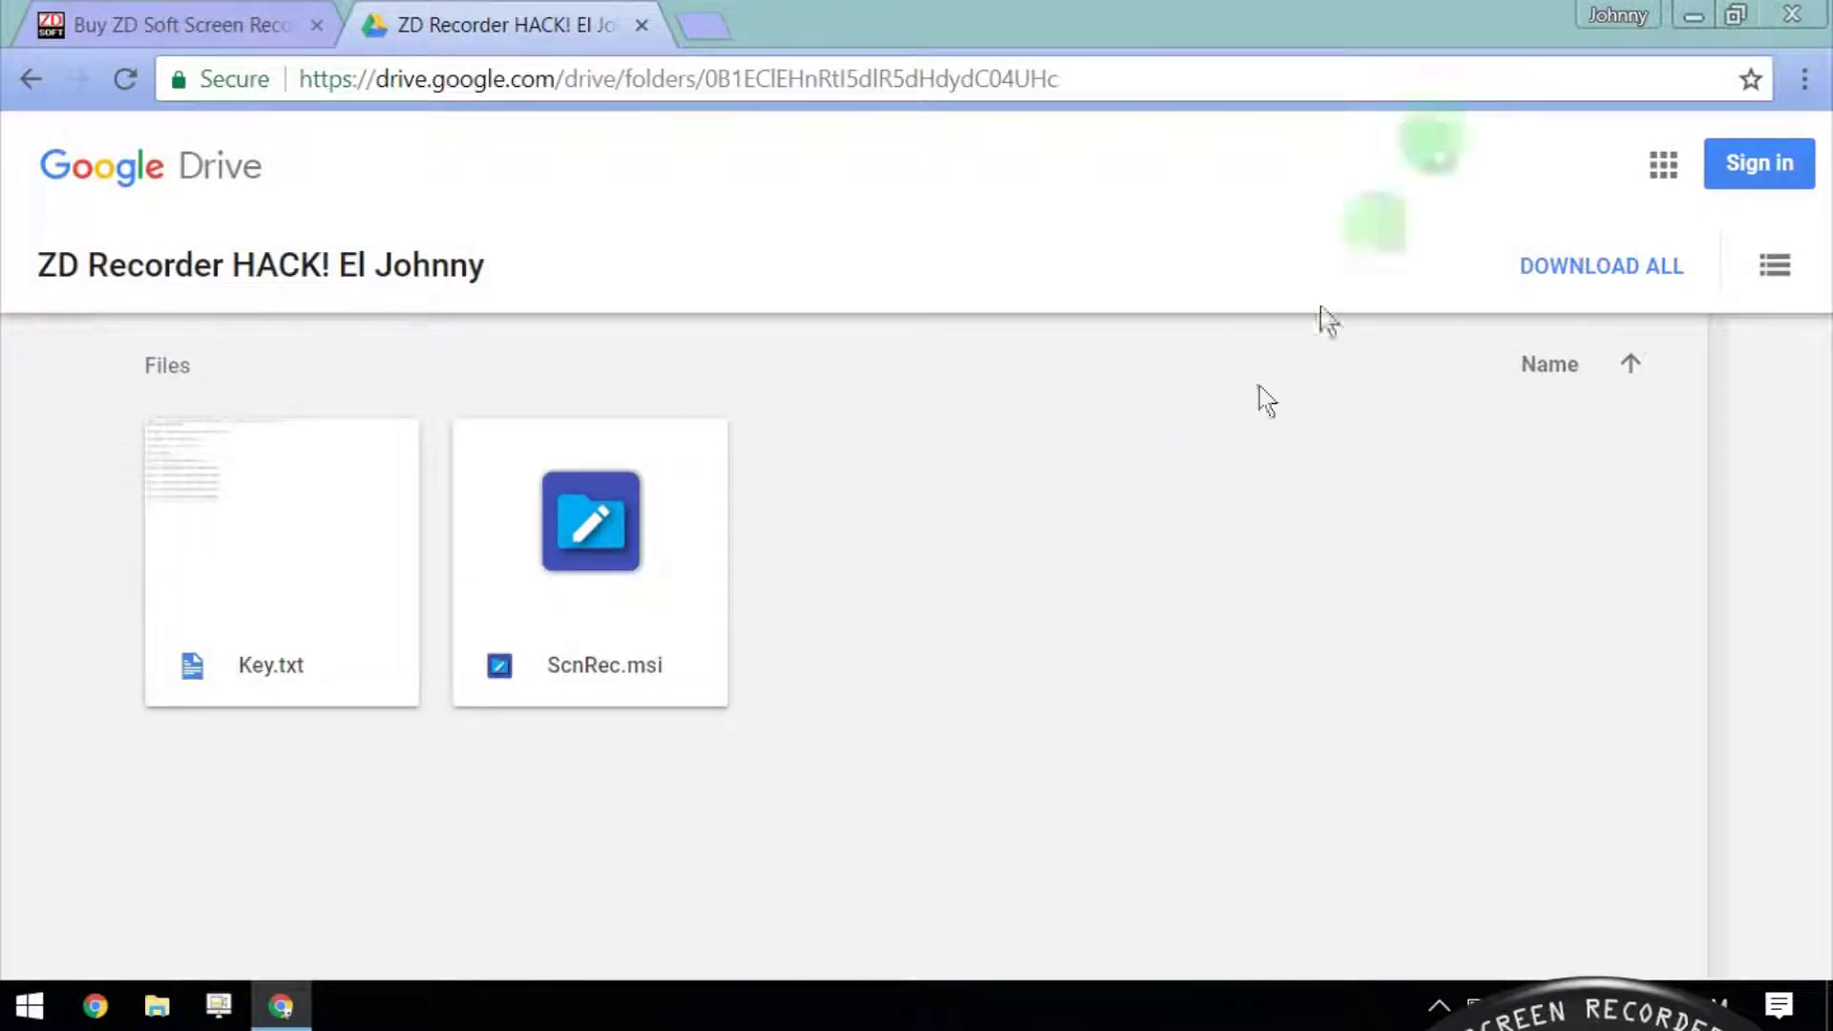
Step: Close Chrome, launch Screen Recorder from its desktop shortcut and open the downloaded recorder folder
{"action": "left_click", "coordinate": [1794, 19]}
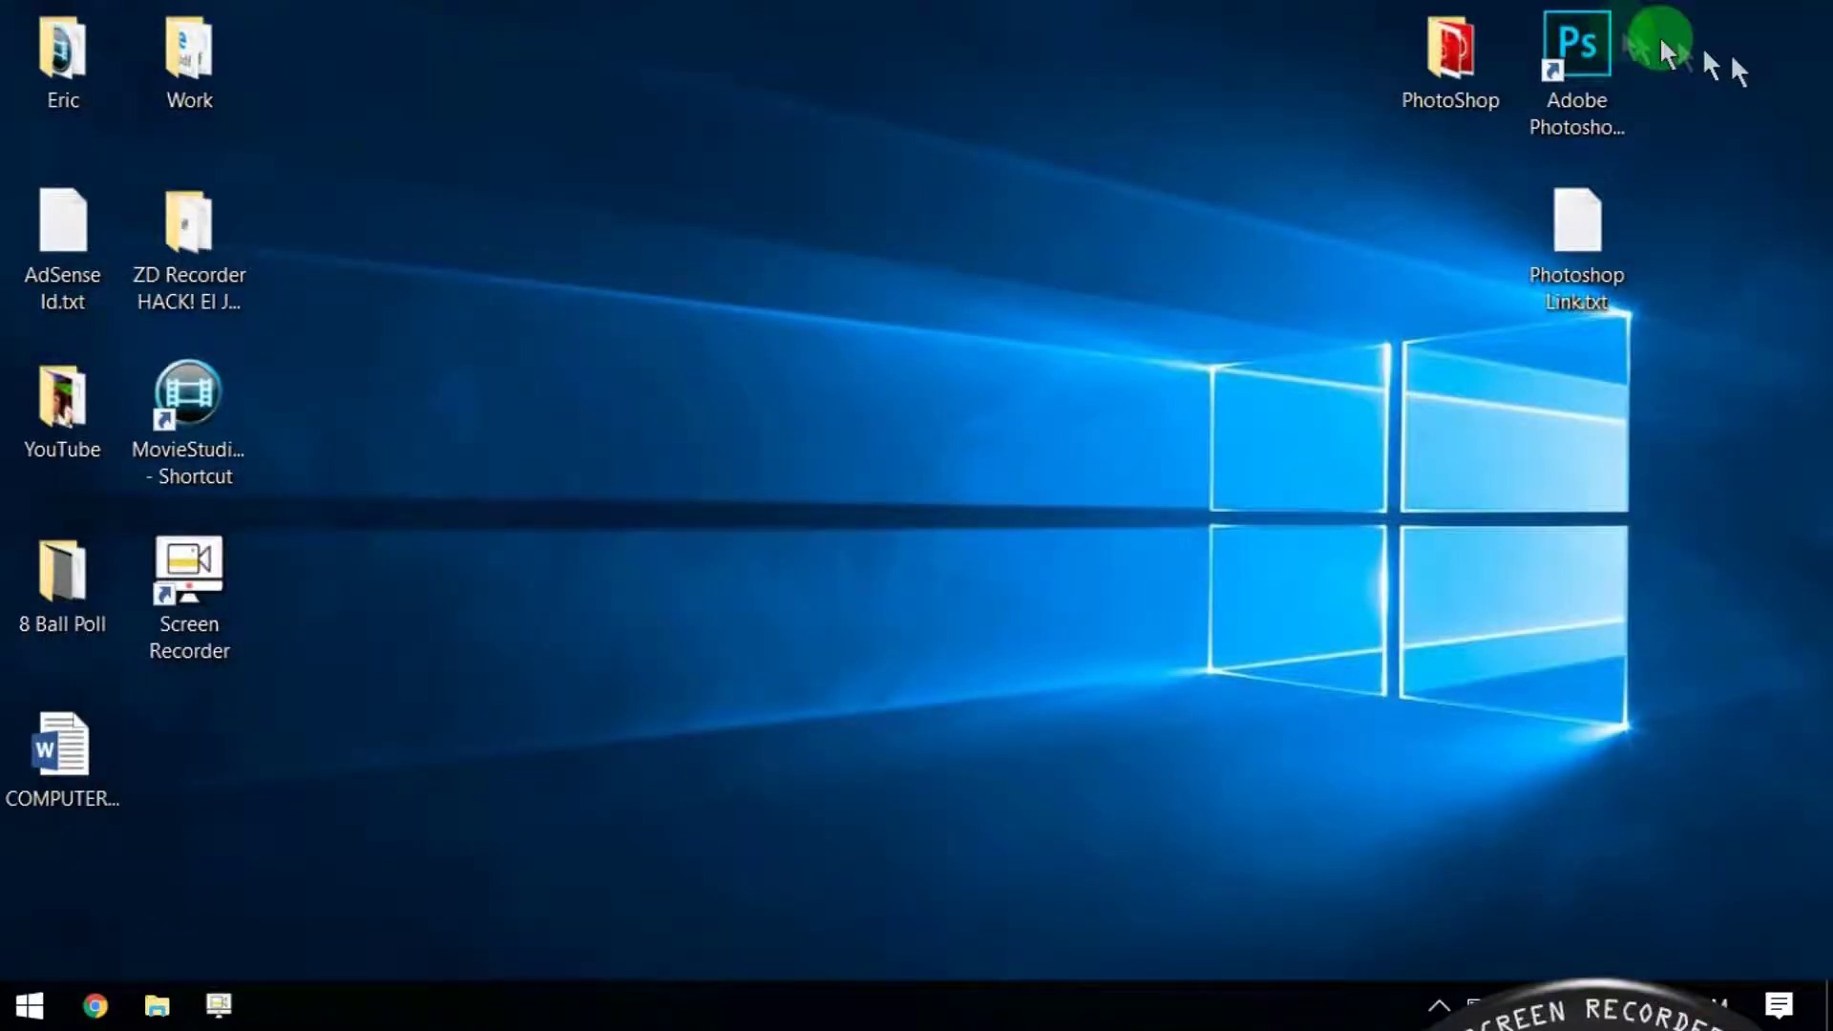
{"action": "left_click", "coordinate": [200, 584]}
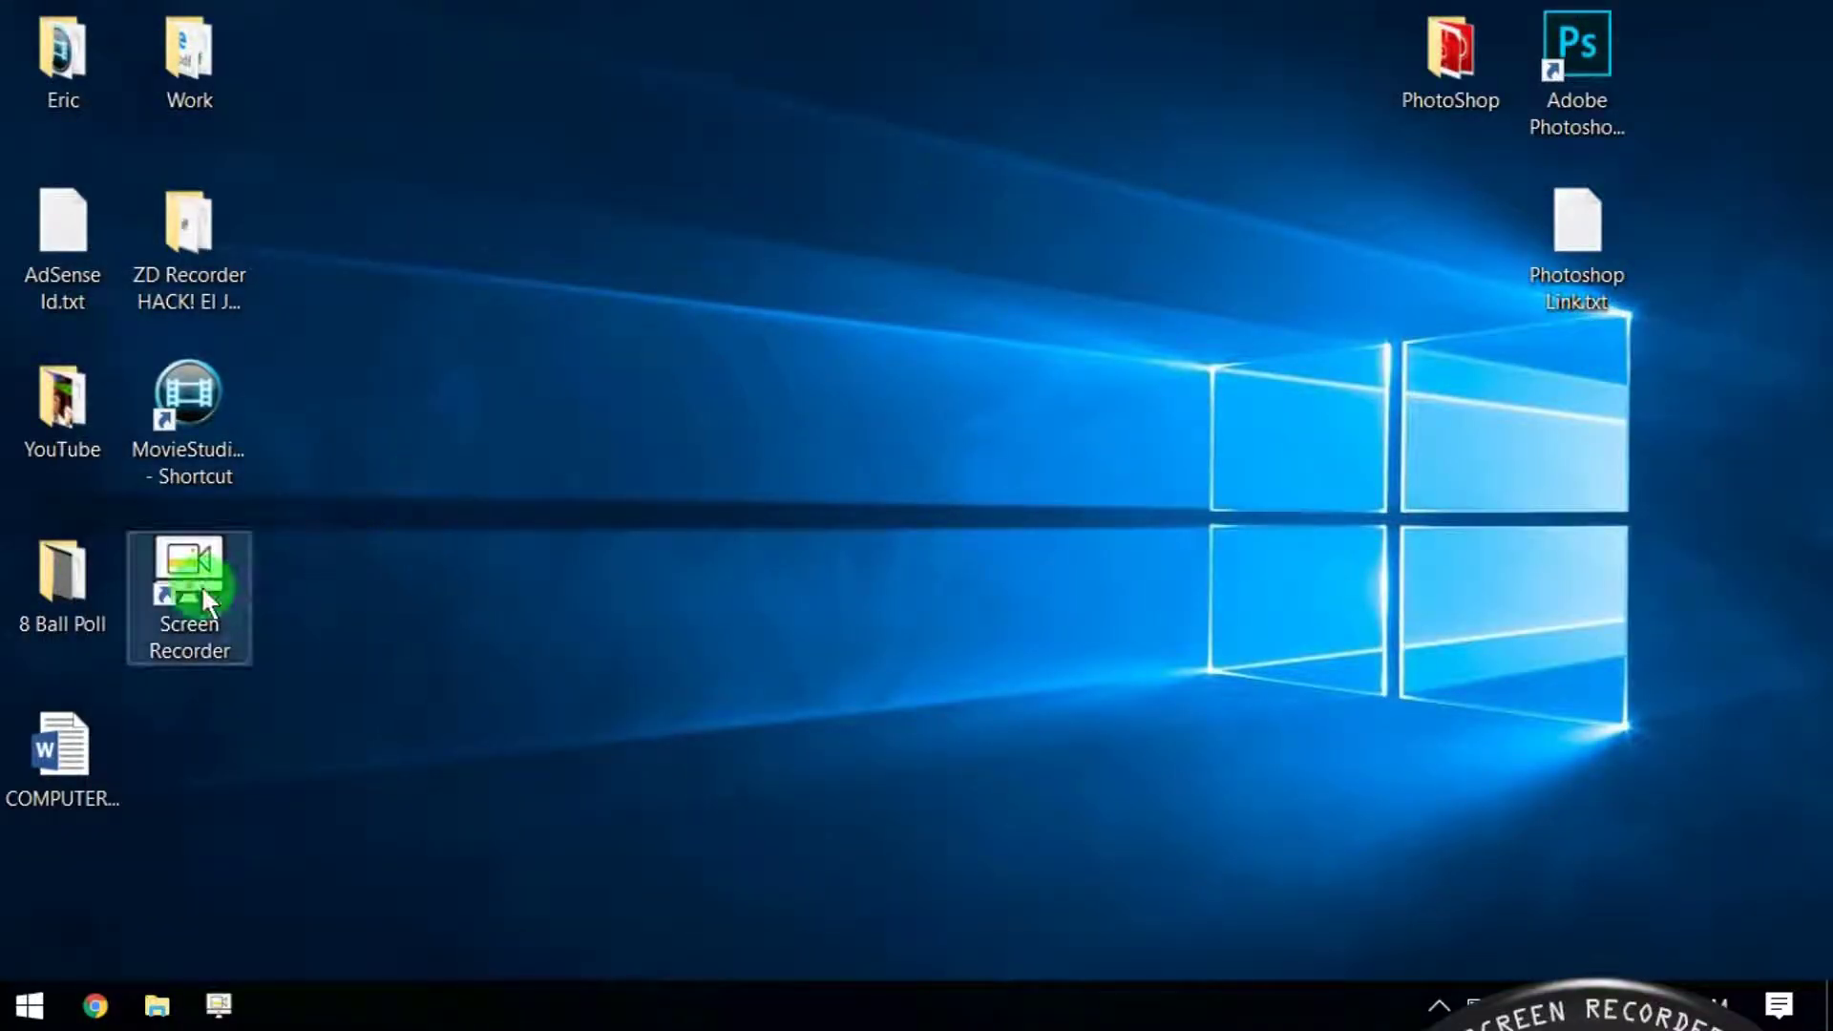
{"action": "right_click", "coordinate": [202, 568]}
{"action": "left_click", "coordinate": [378, 216]}
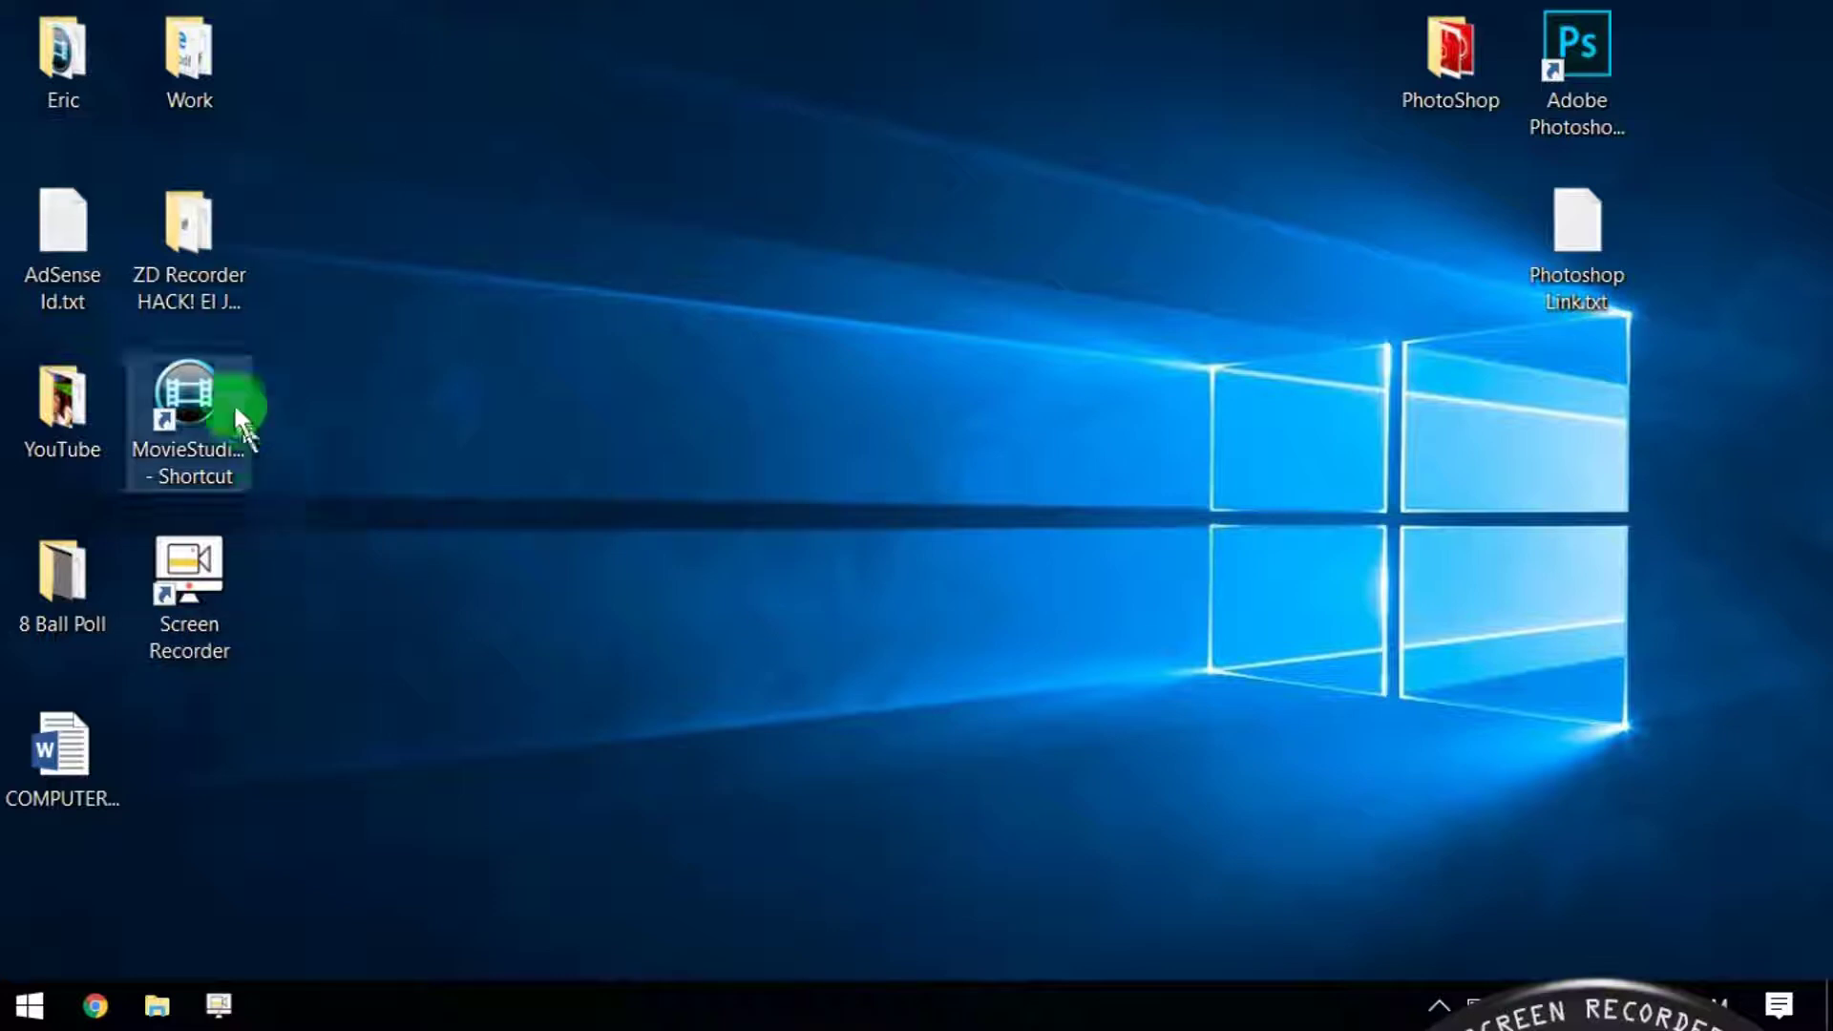
{"action": "double_click", "coordinate": [176, 244]}
Step: Run the ScnRec.msi installer via Install, bringing up the ZD Soft Screen Recorder 8.1.0 Setup wizard
{"action": "left_click", "coordinate": [694, 401]}
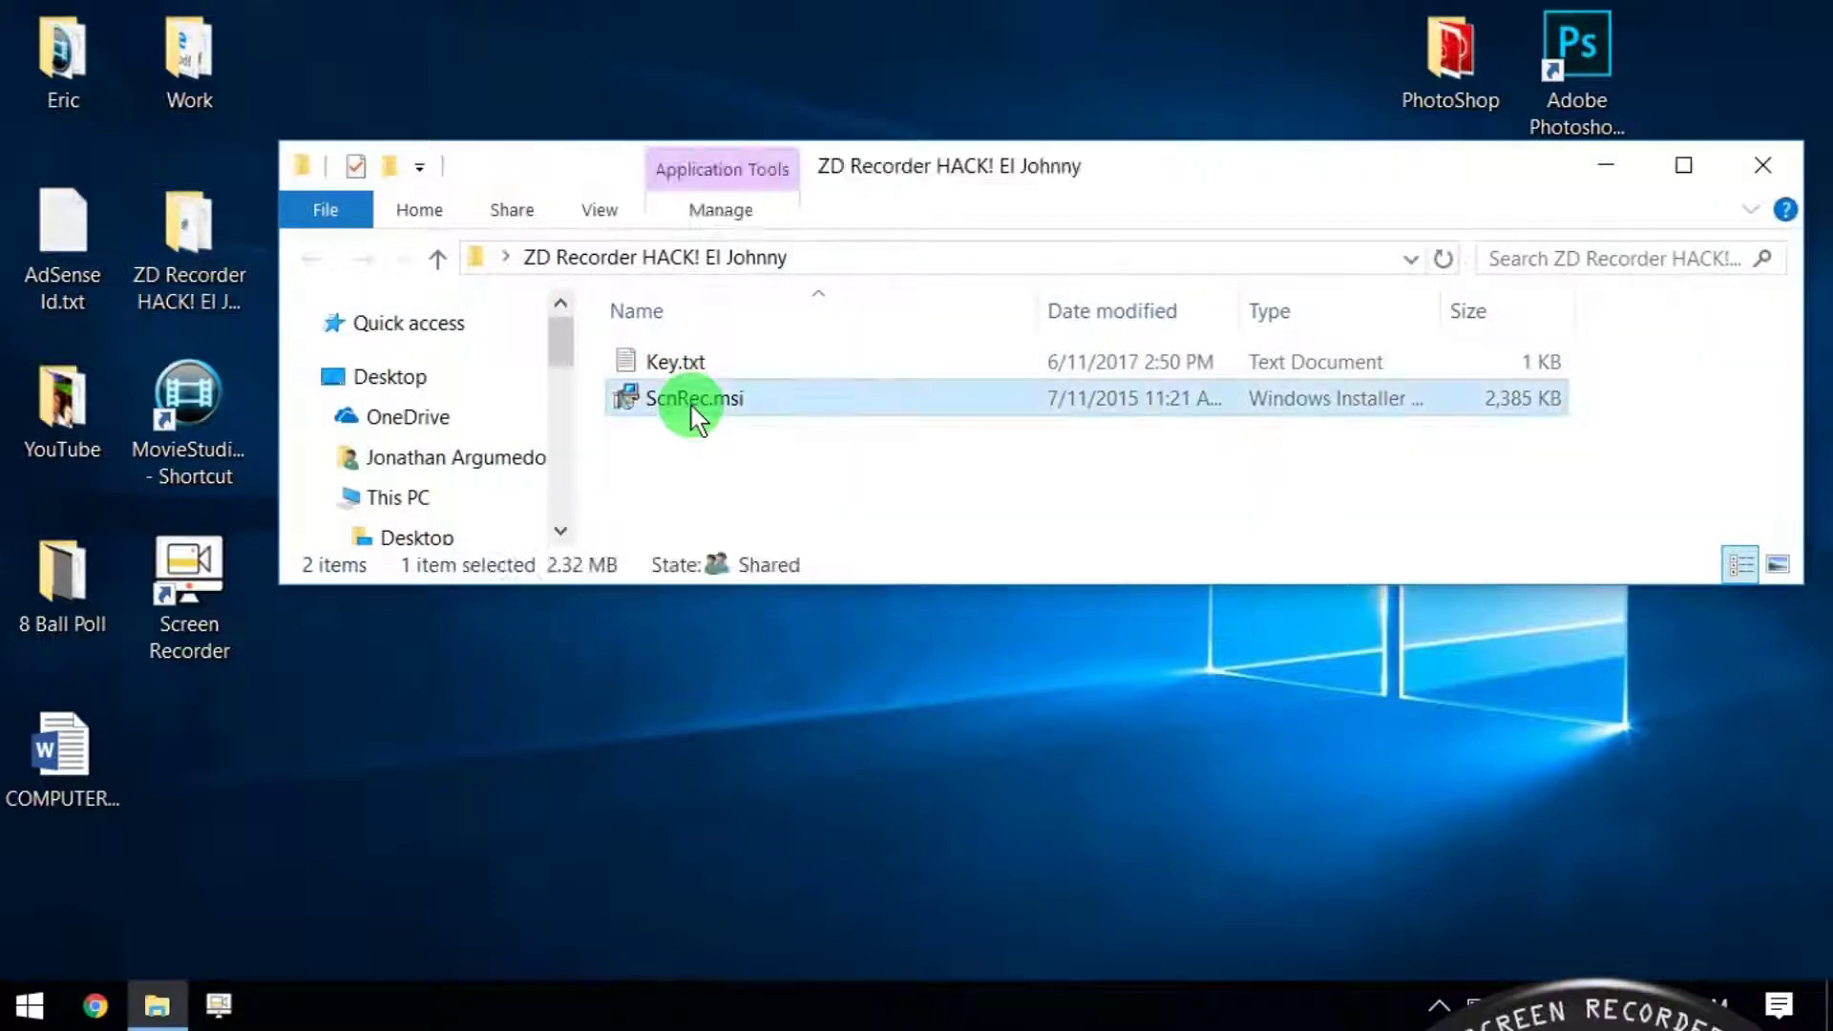
{"action": "right_click", "coordinate": [696, 408]}
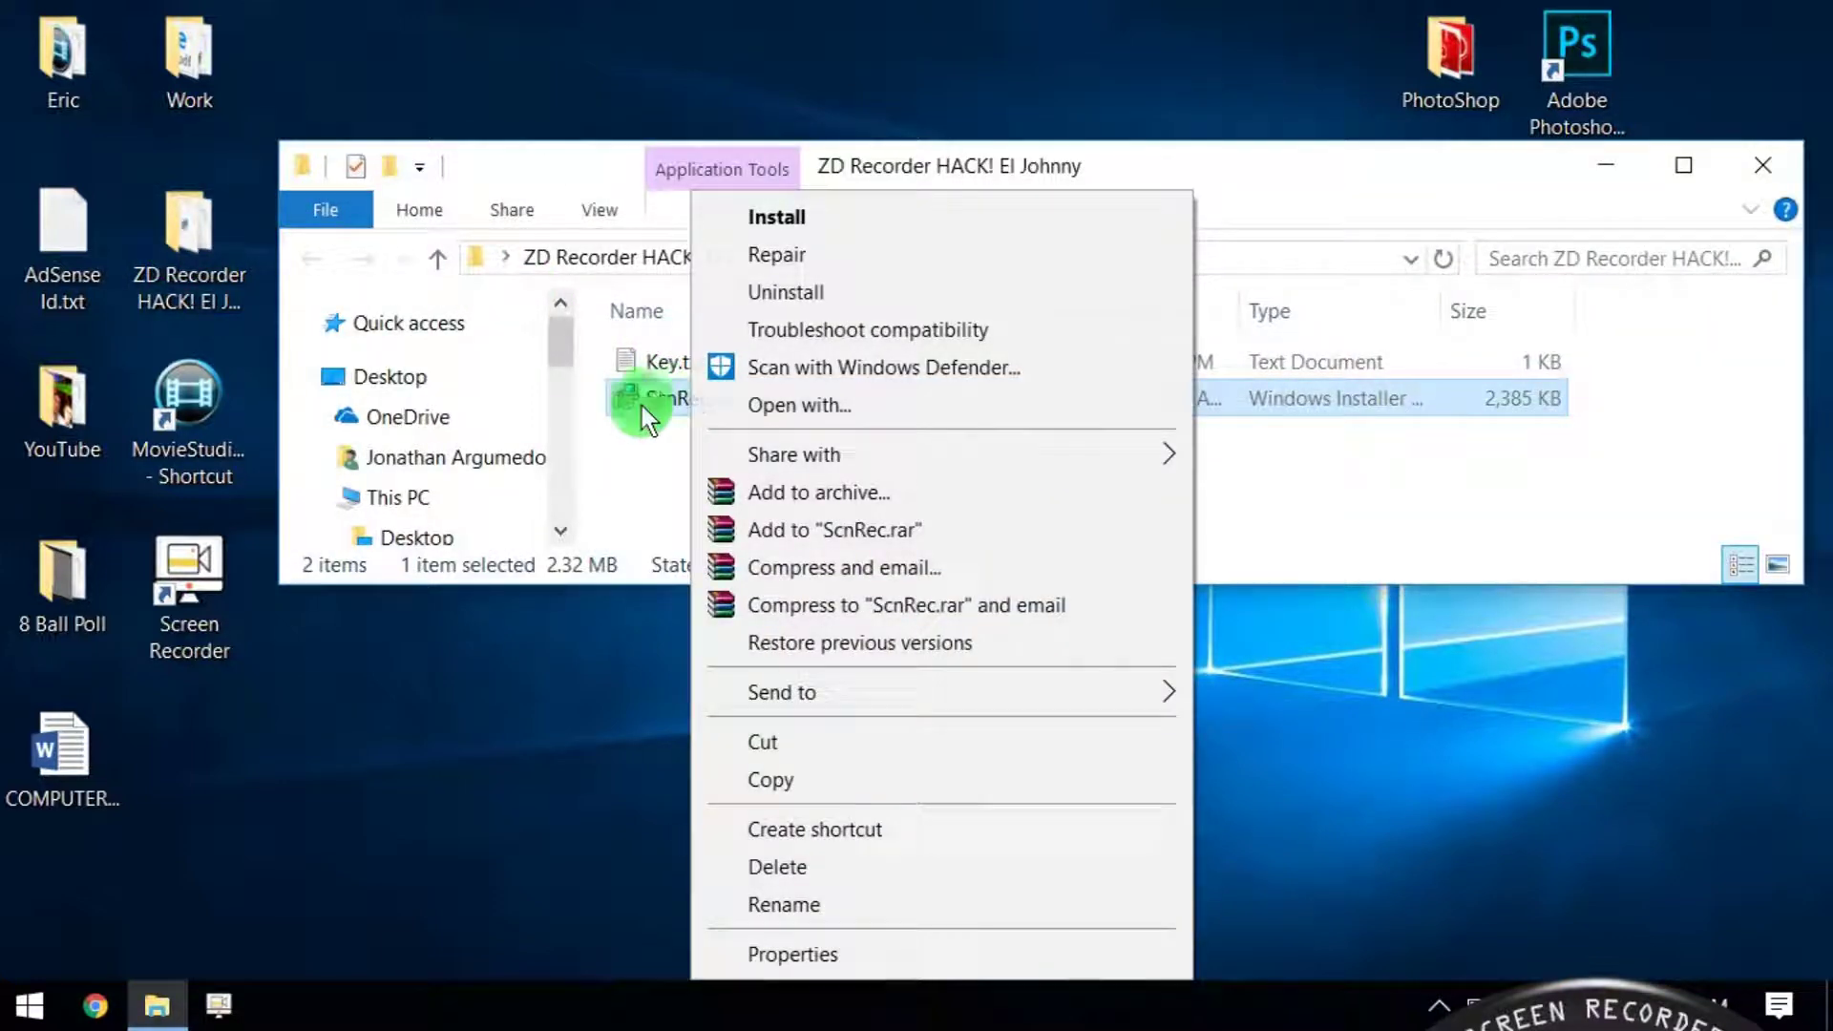
{"action": "left_click", "coordinate": [652, 459]}
{"action": "left_click", "coordinate": [669, 399]}
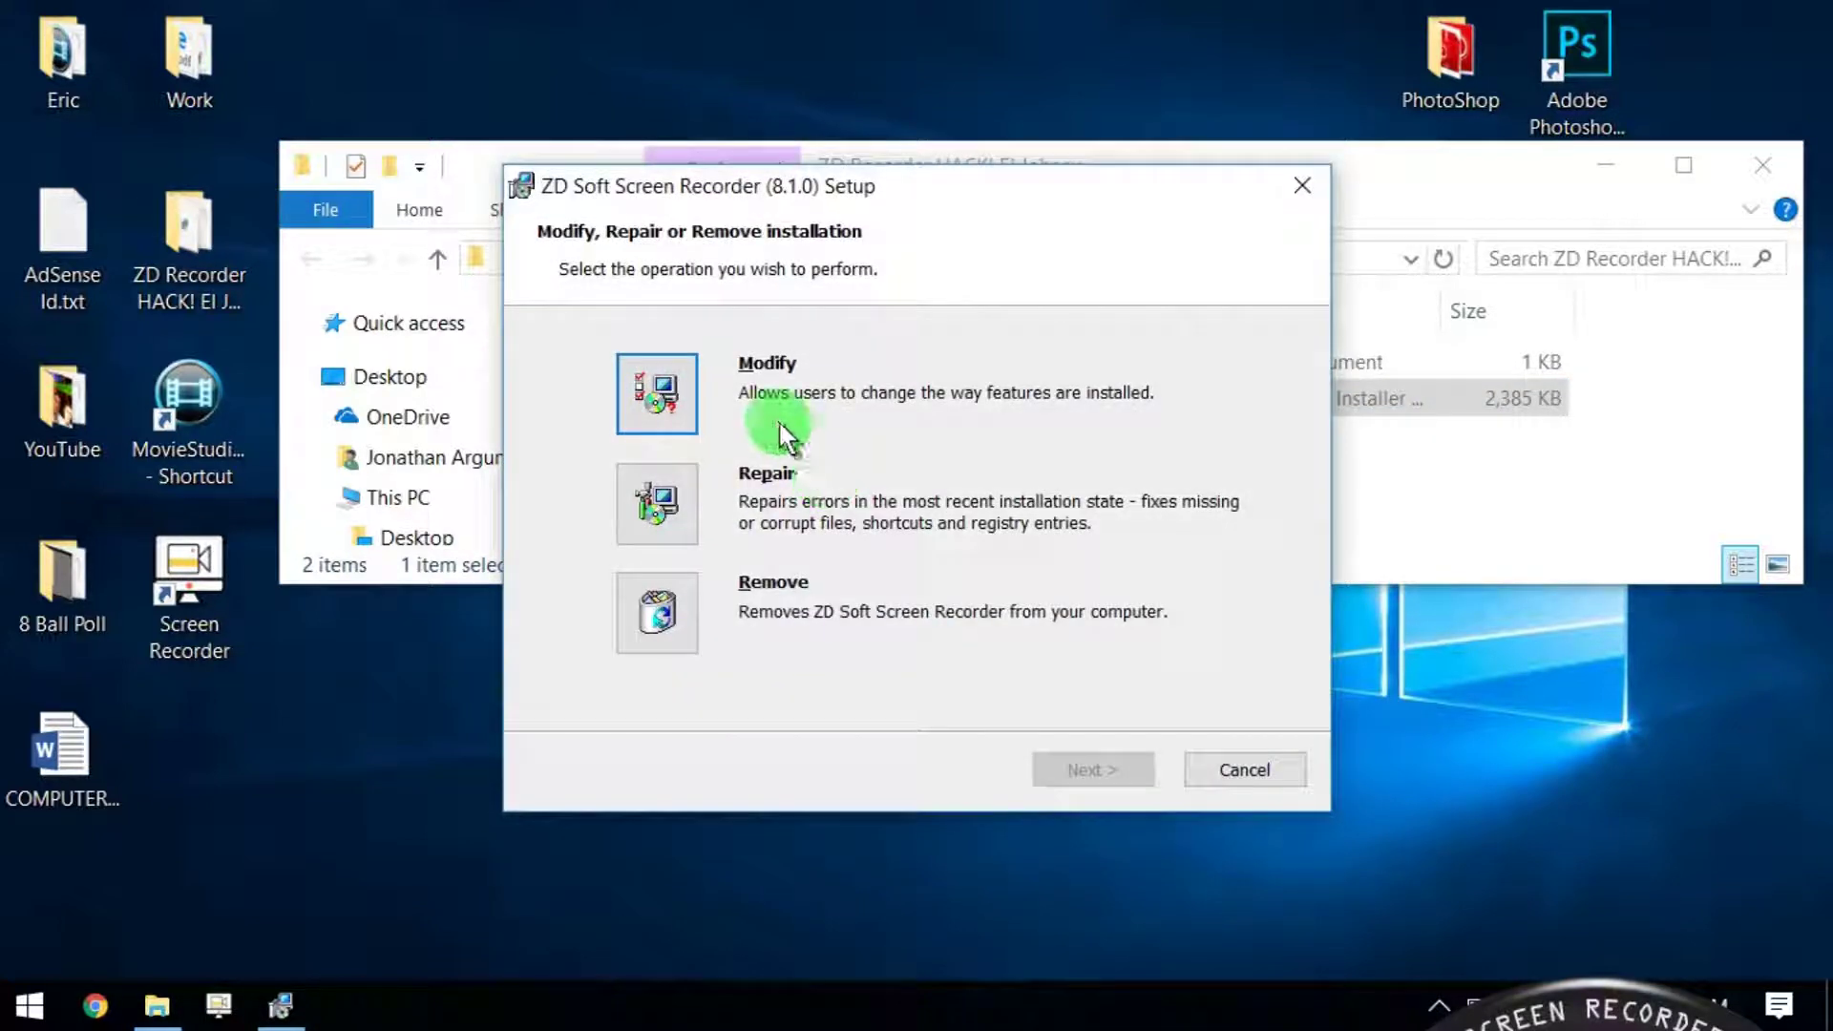
Step: Choose Modify, reach Ready to Install, then cancel the setup and confirm with Yes
{"action": "double_click", "coordinate": [656, 392]}
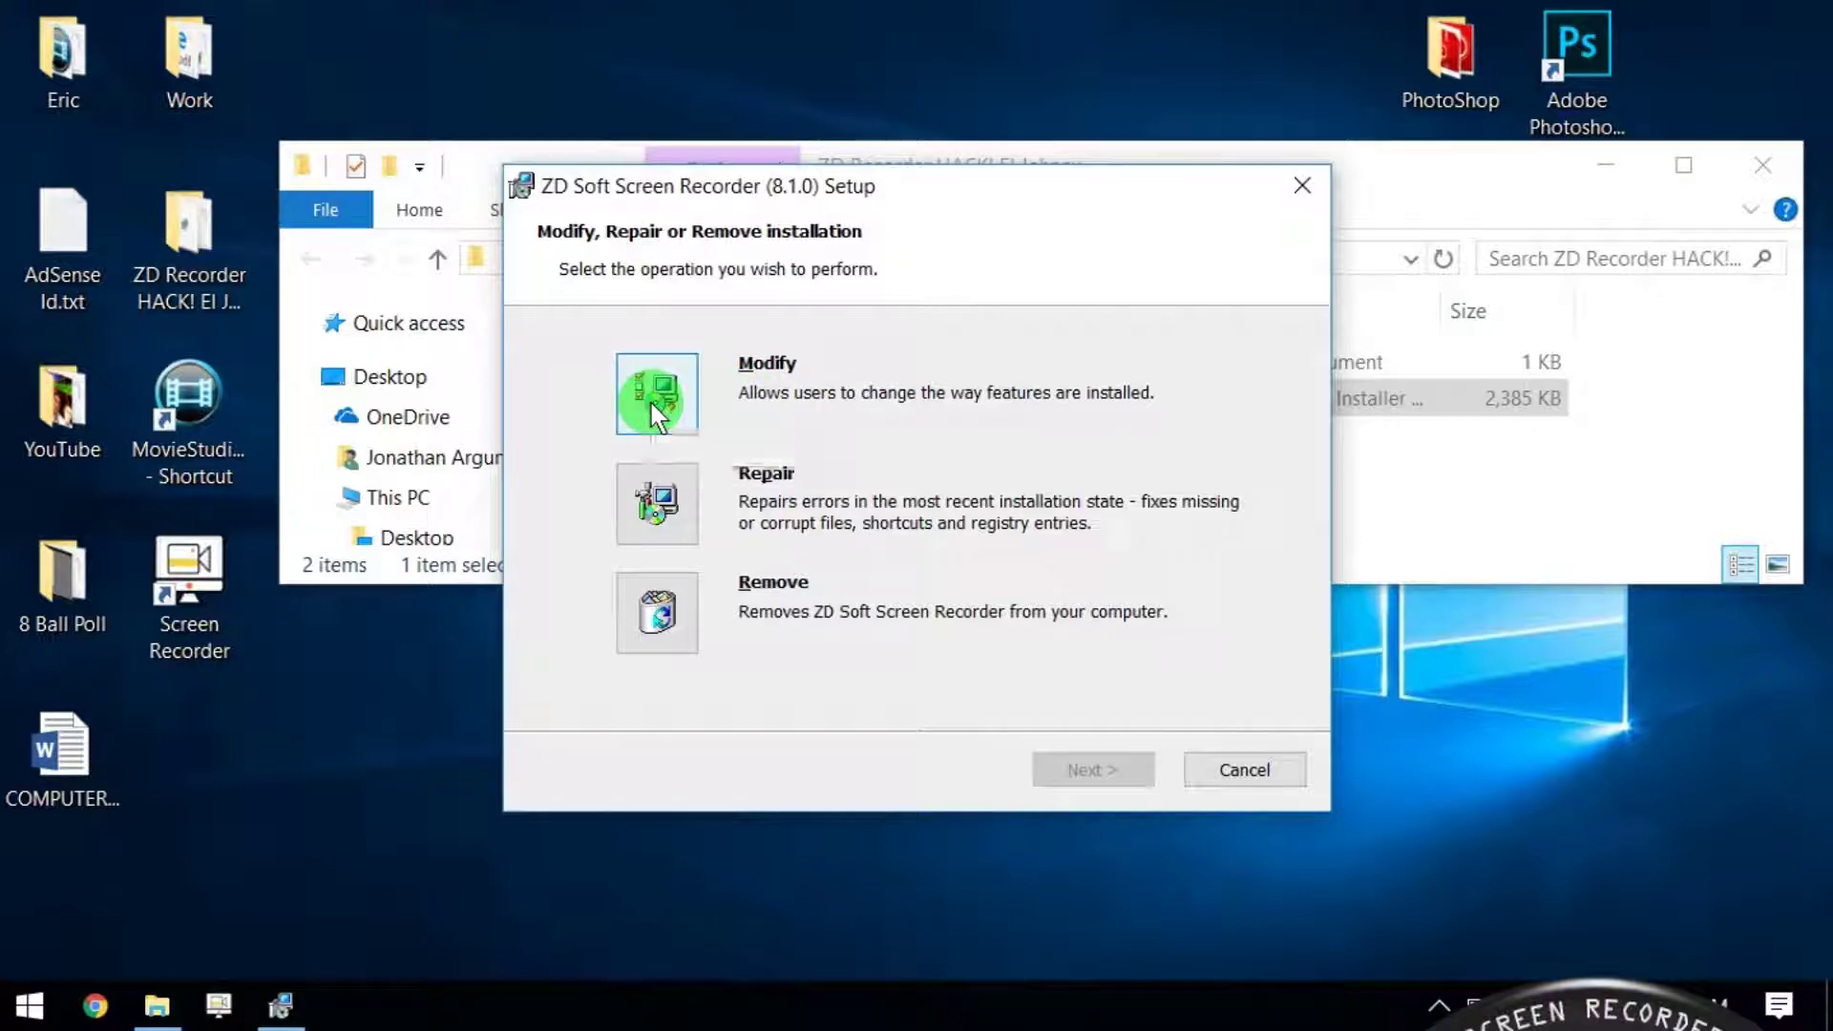
{"action": "left_click", "coordinate": [1091, 769]}
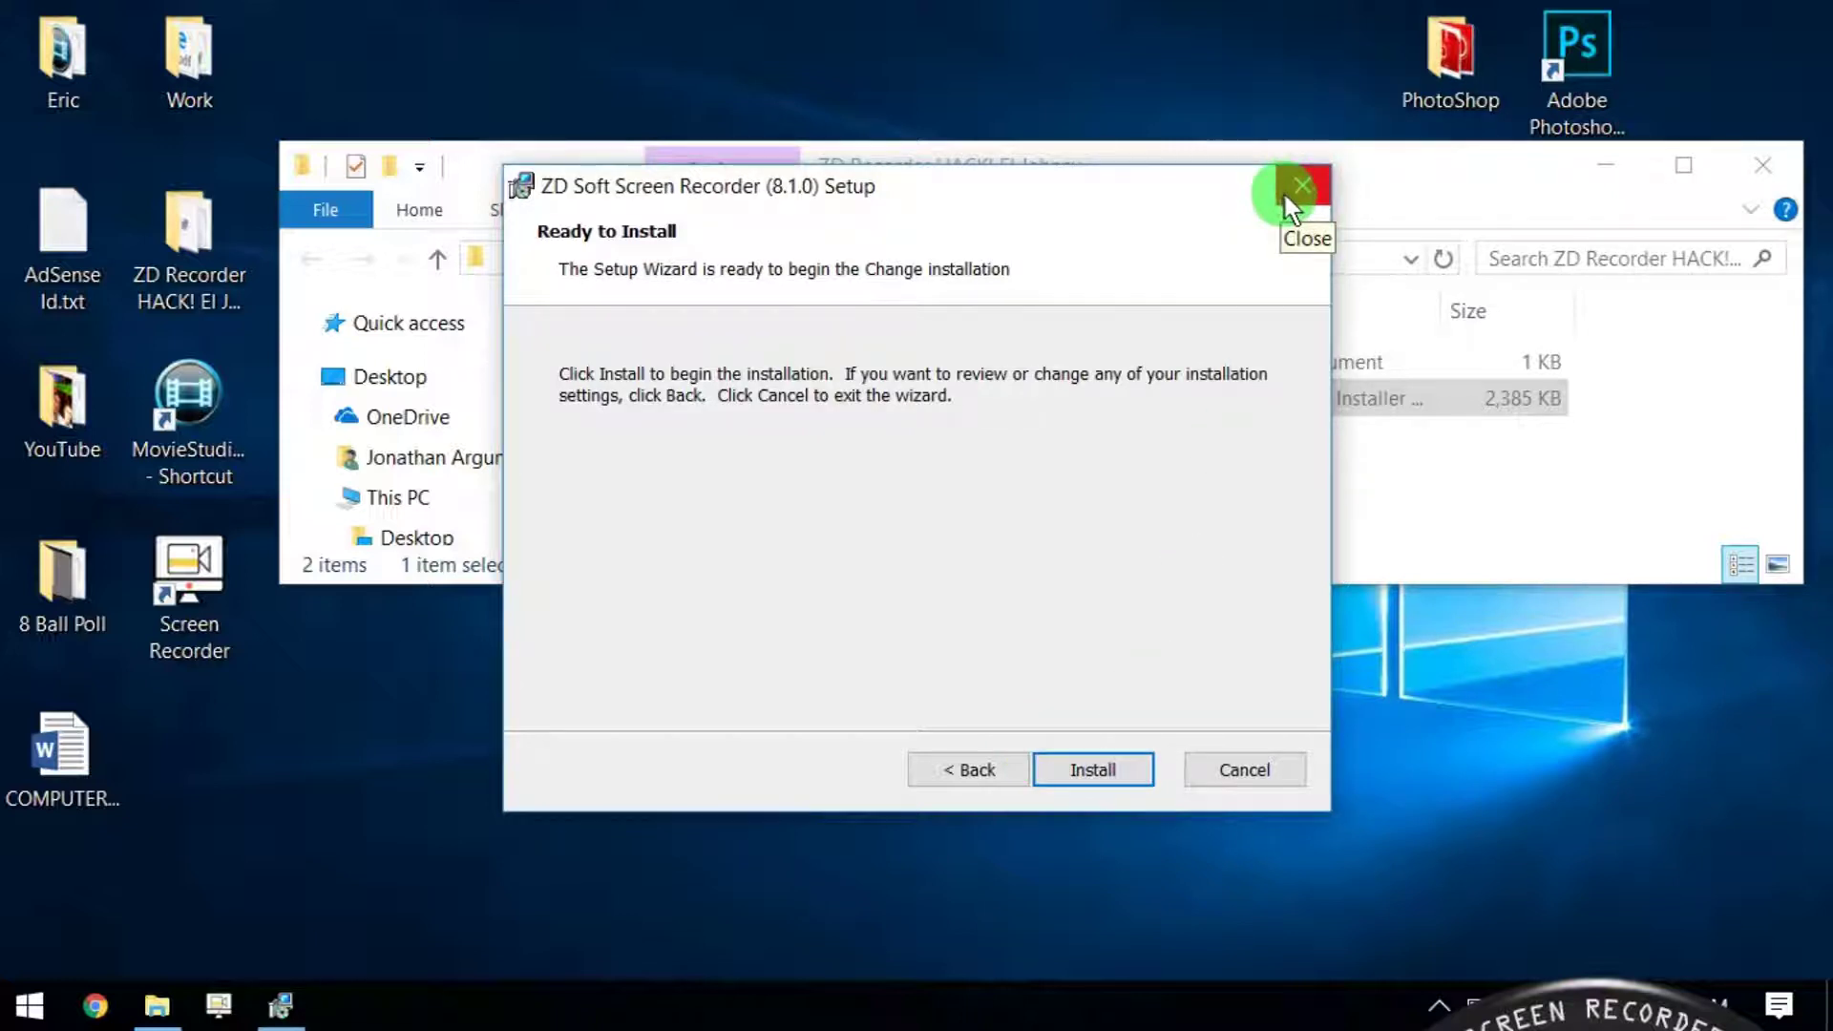
{"action": "left_click", "coordinate": [1296, 187]}
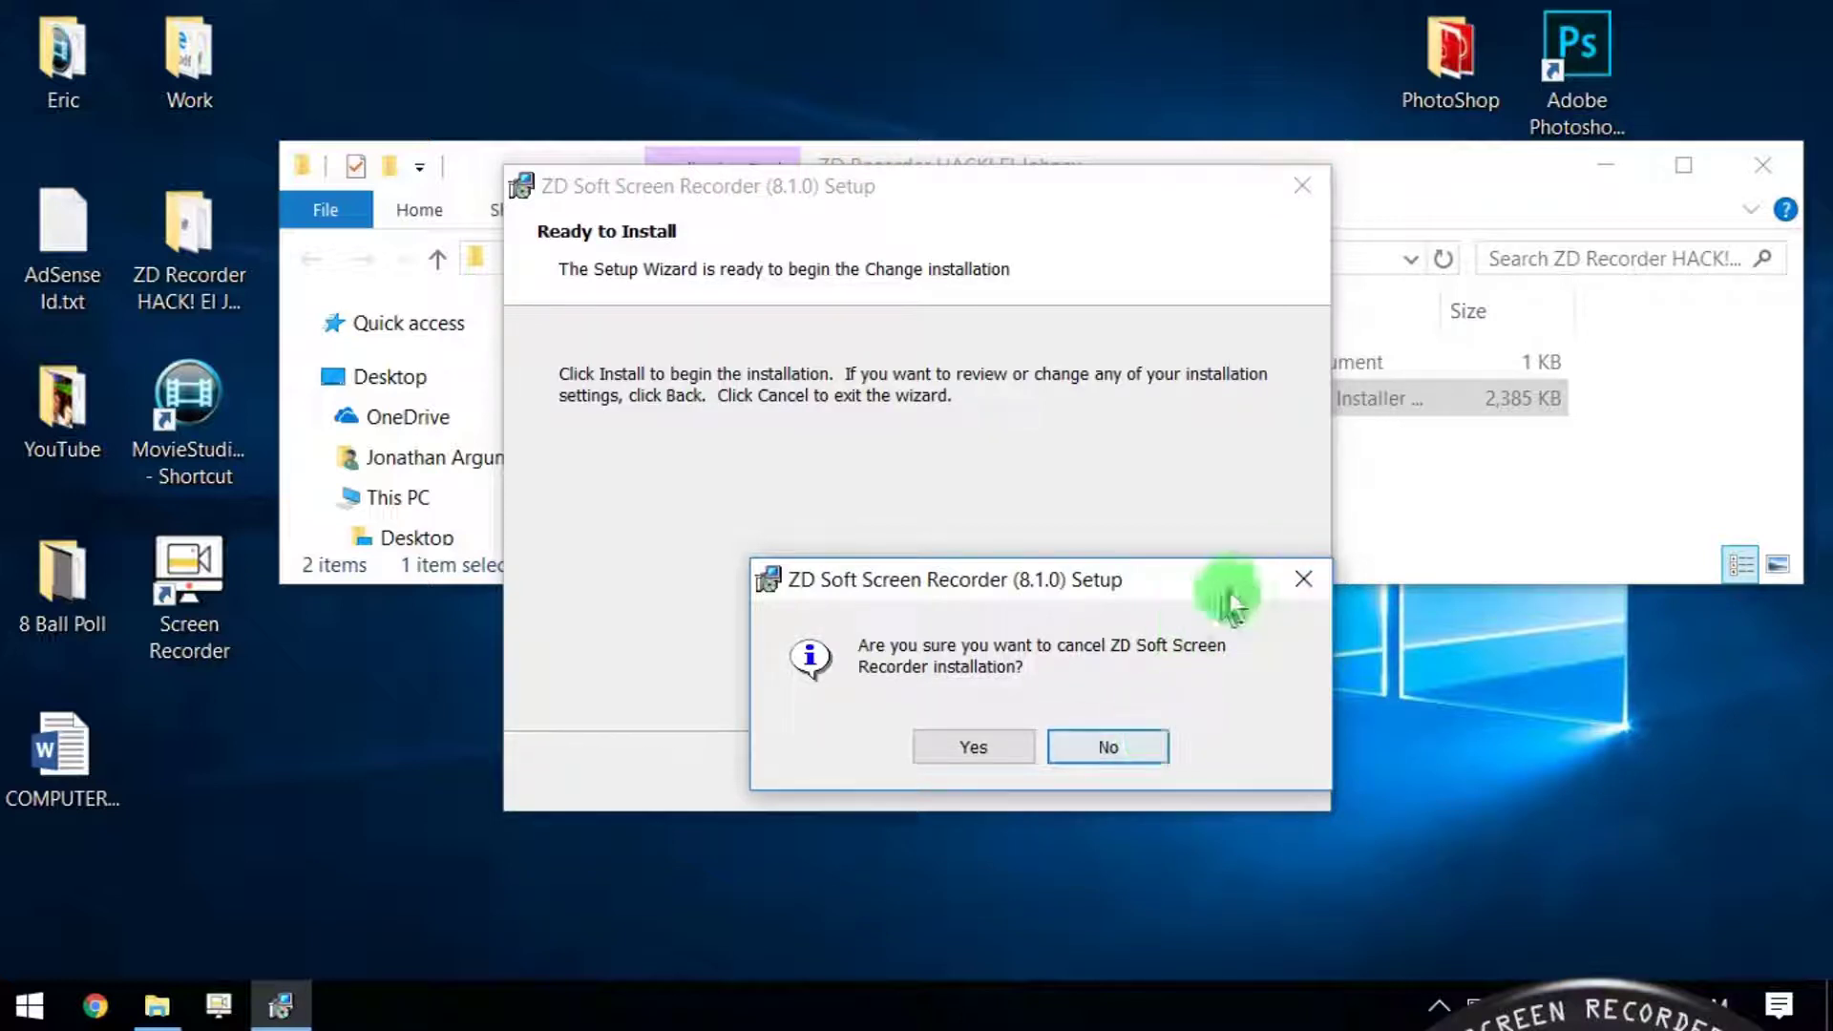
{"action": "left_click", "coordinate": [974, 746]}
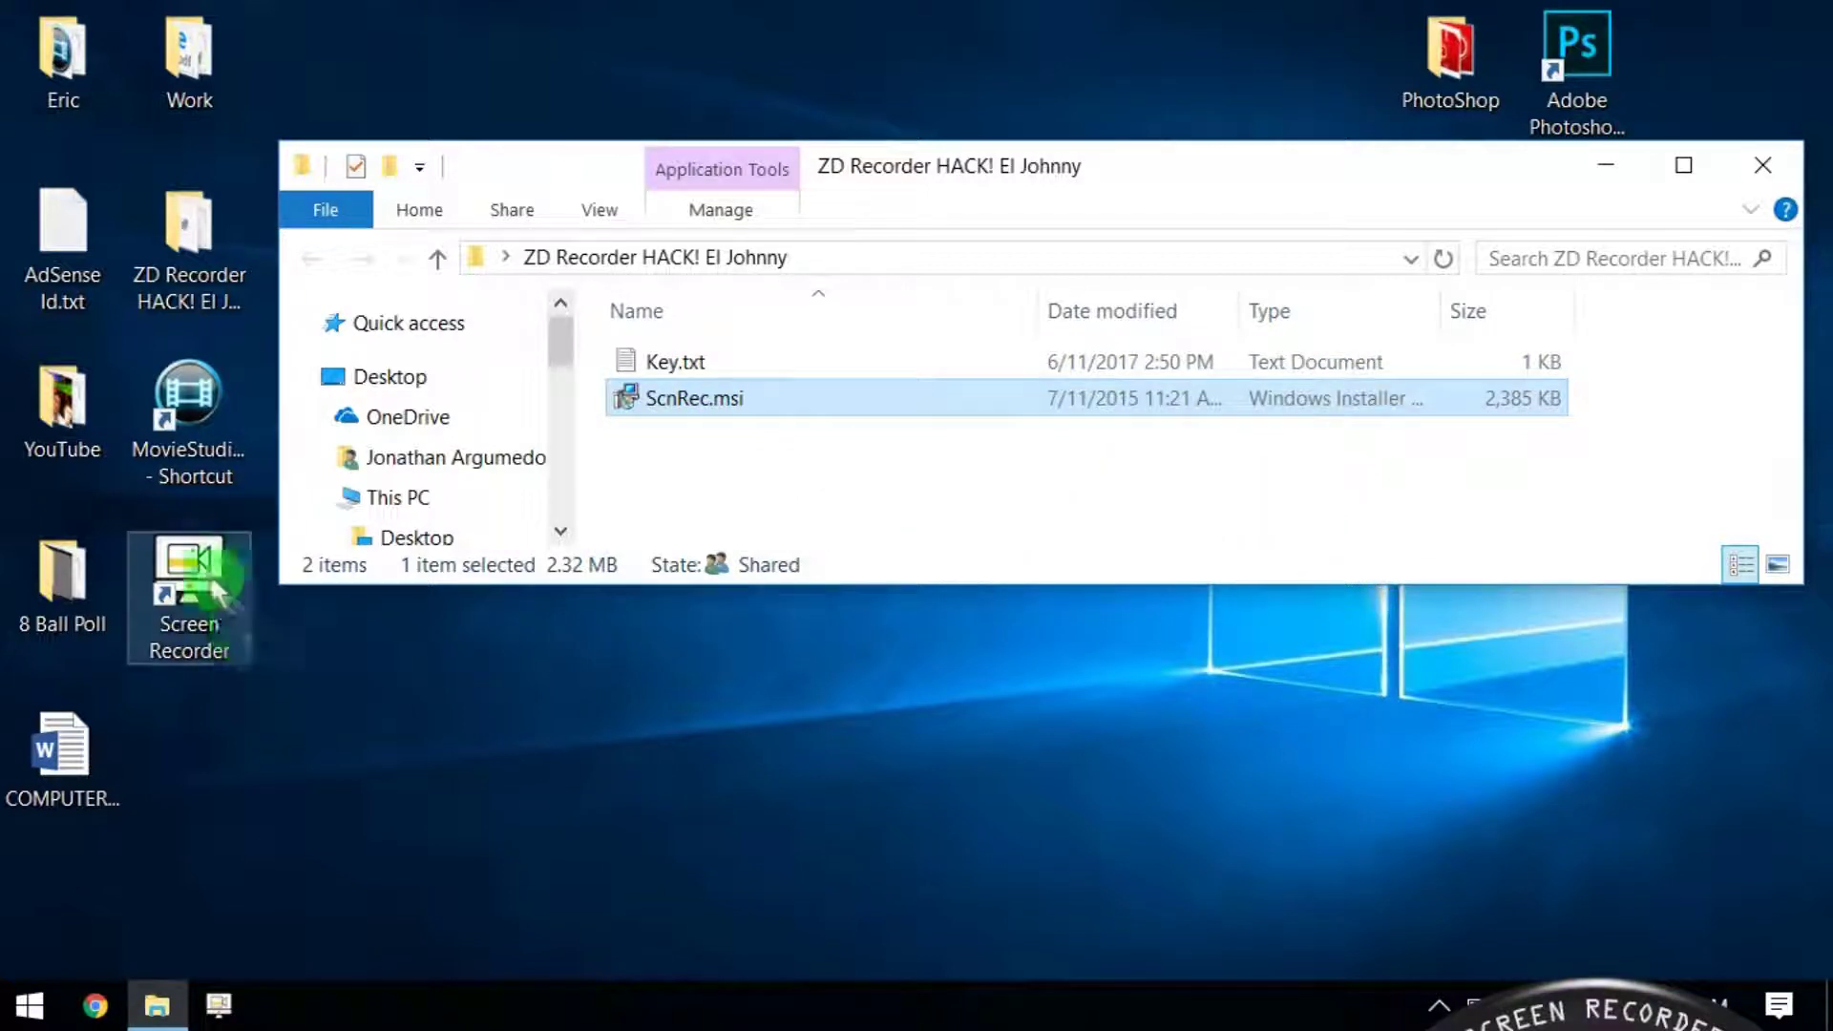
Step: Close the folder window, launch Screen Recorder from its shortcut and drag its dial fully onto the screen
{"action": "left_click", "coordinate": [170, 573]}
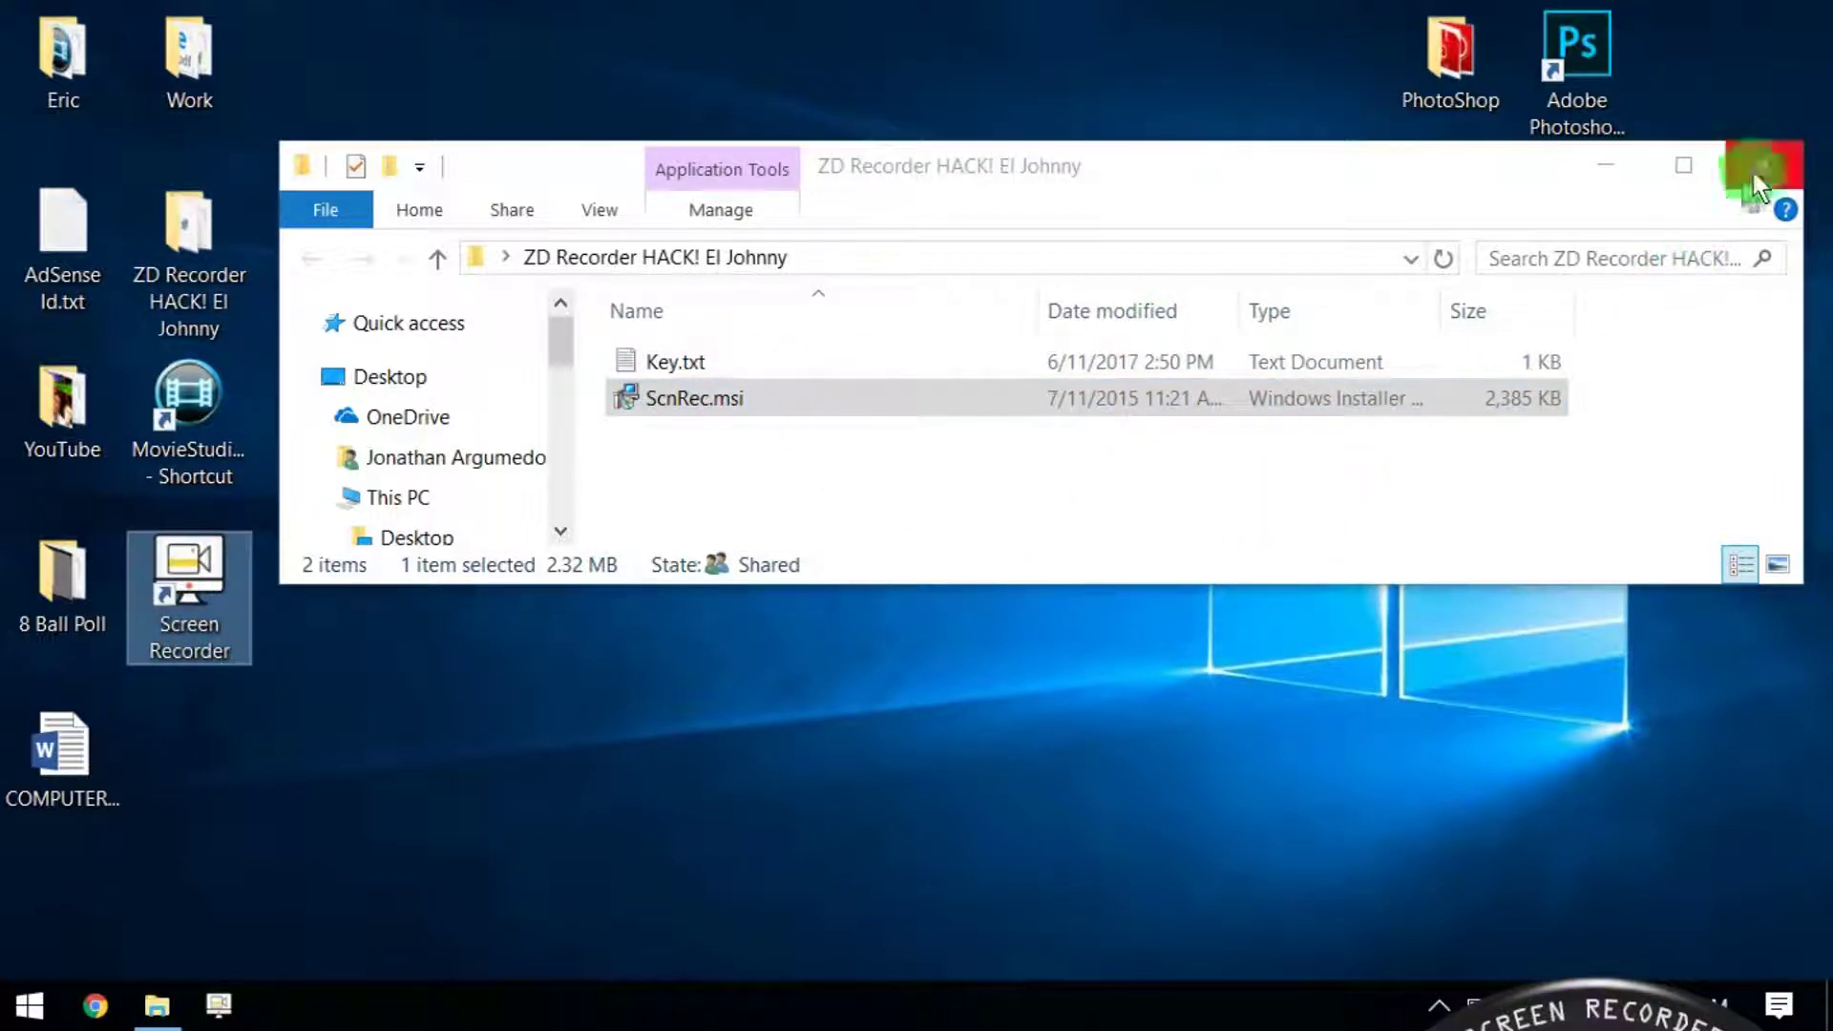
{"action": "left_click", "coordinate": [1763, 165]}
{"action": "left_click", "coordinate": [181, 581]}
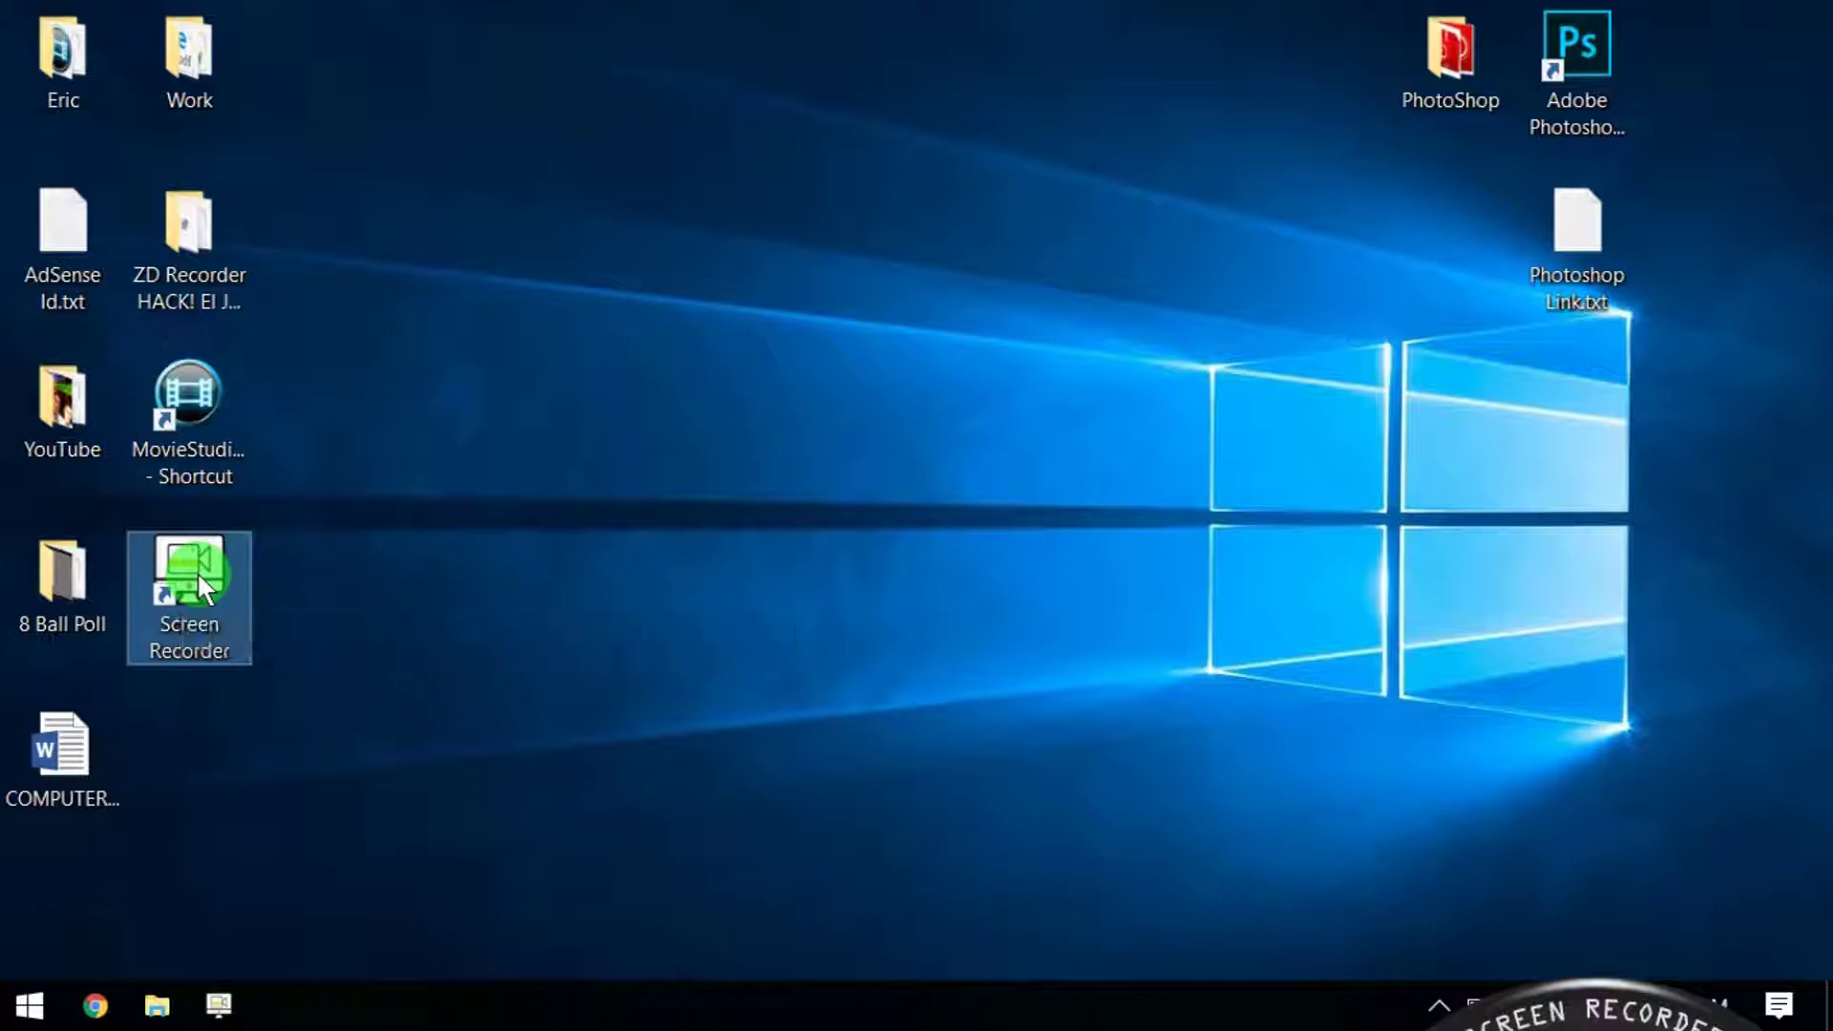
{"action": "right_click", "coordinate": [197, 571]}
{"action": "key", "text": "Escape"}
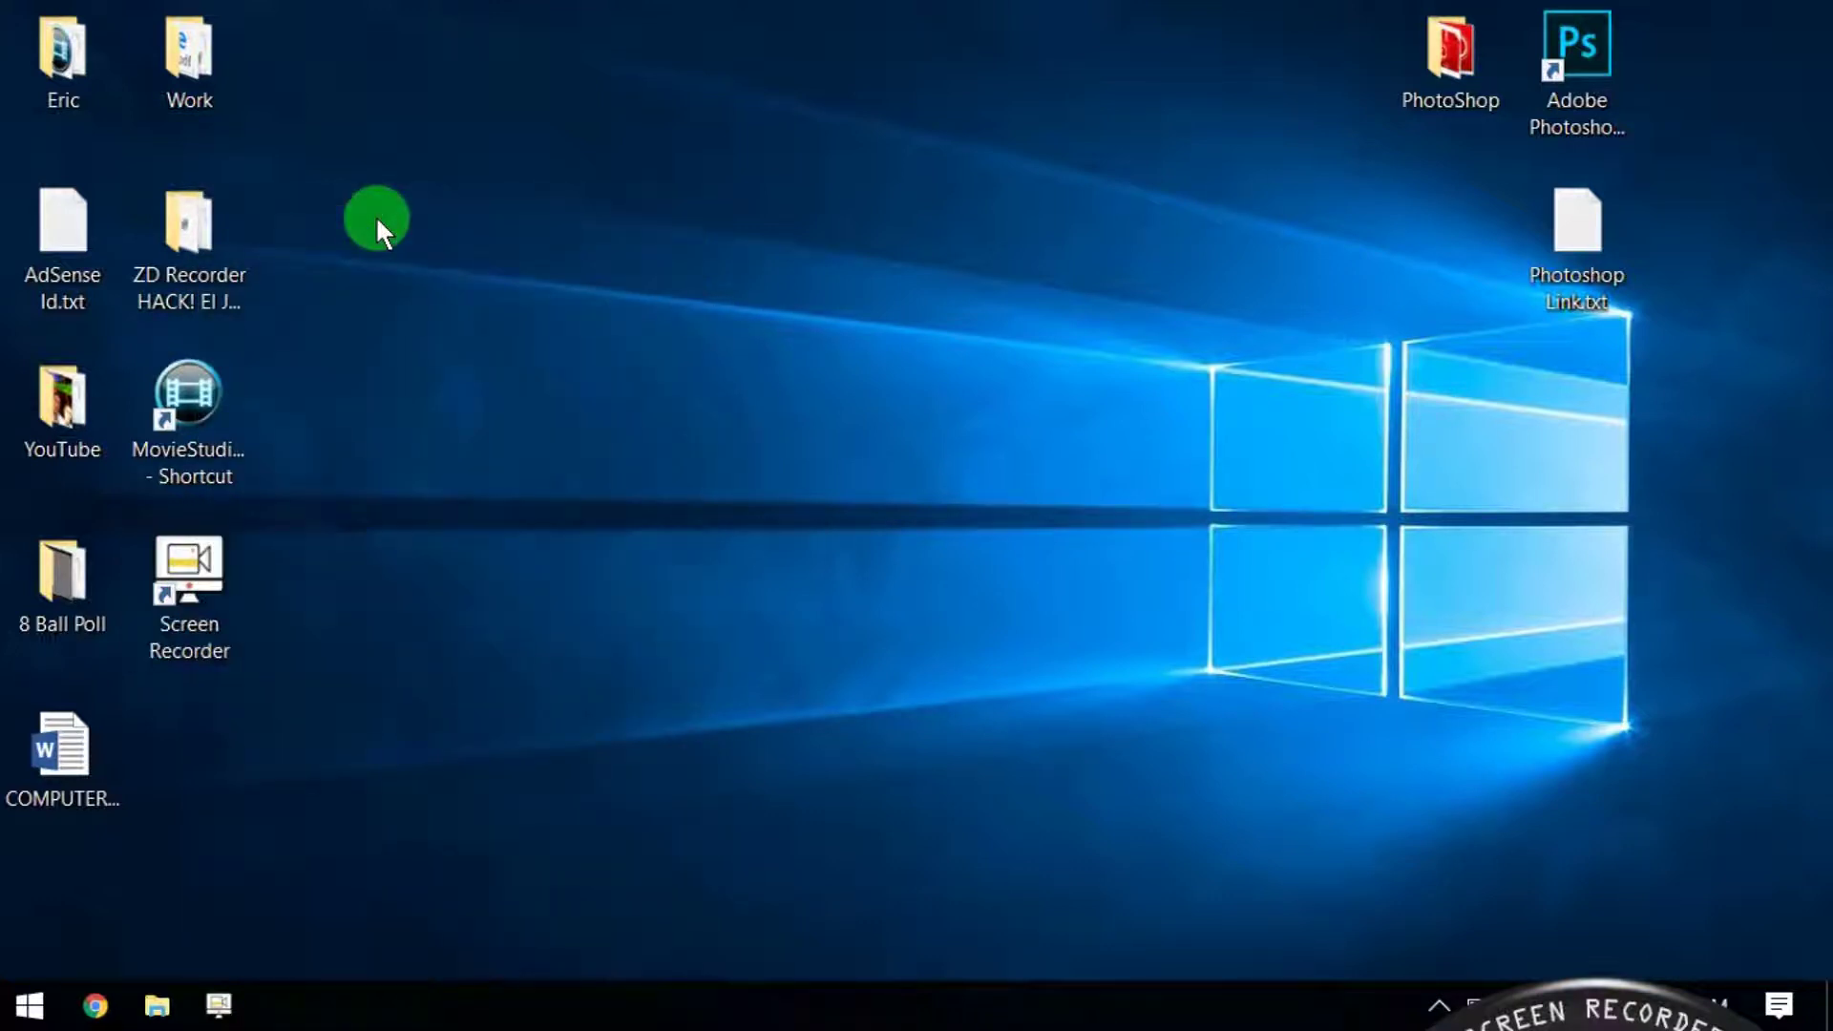
{"action": "right_click", "coordinate": [202, 577]}
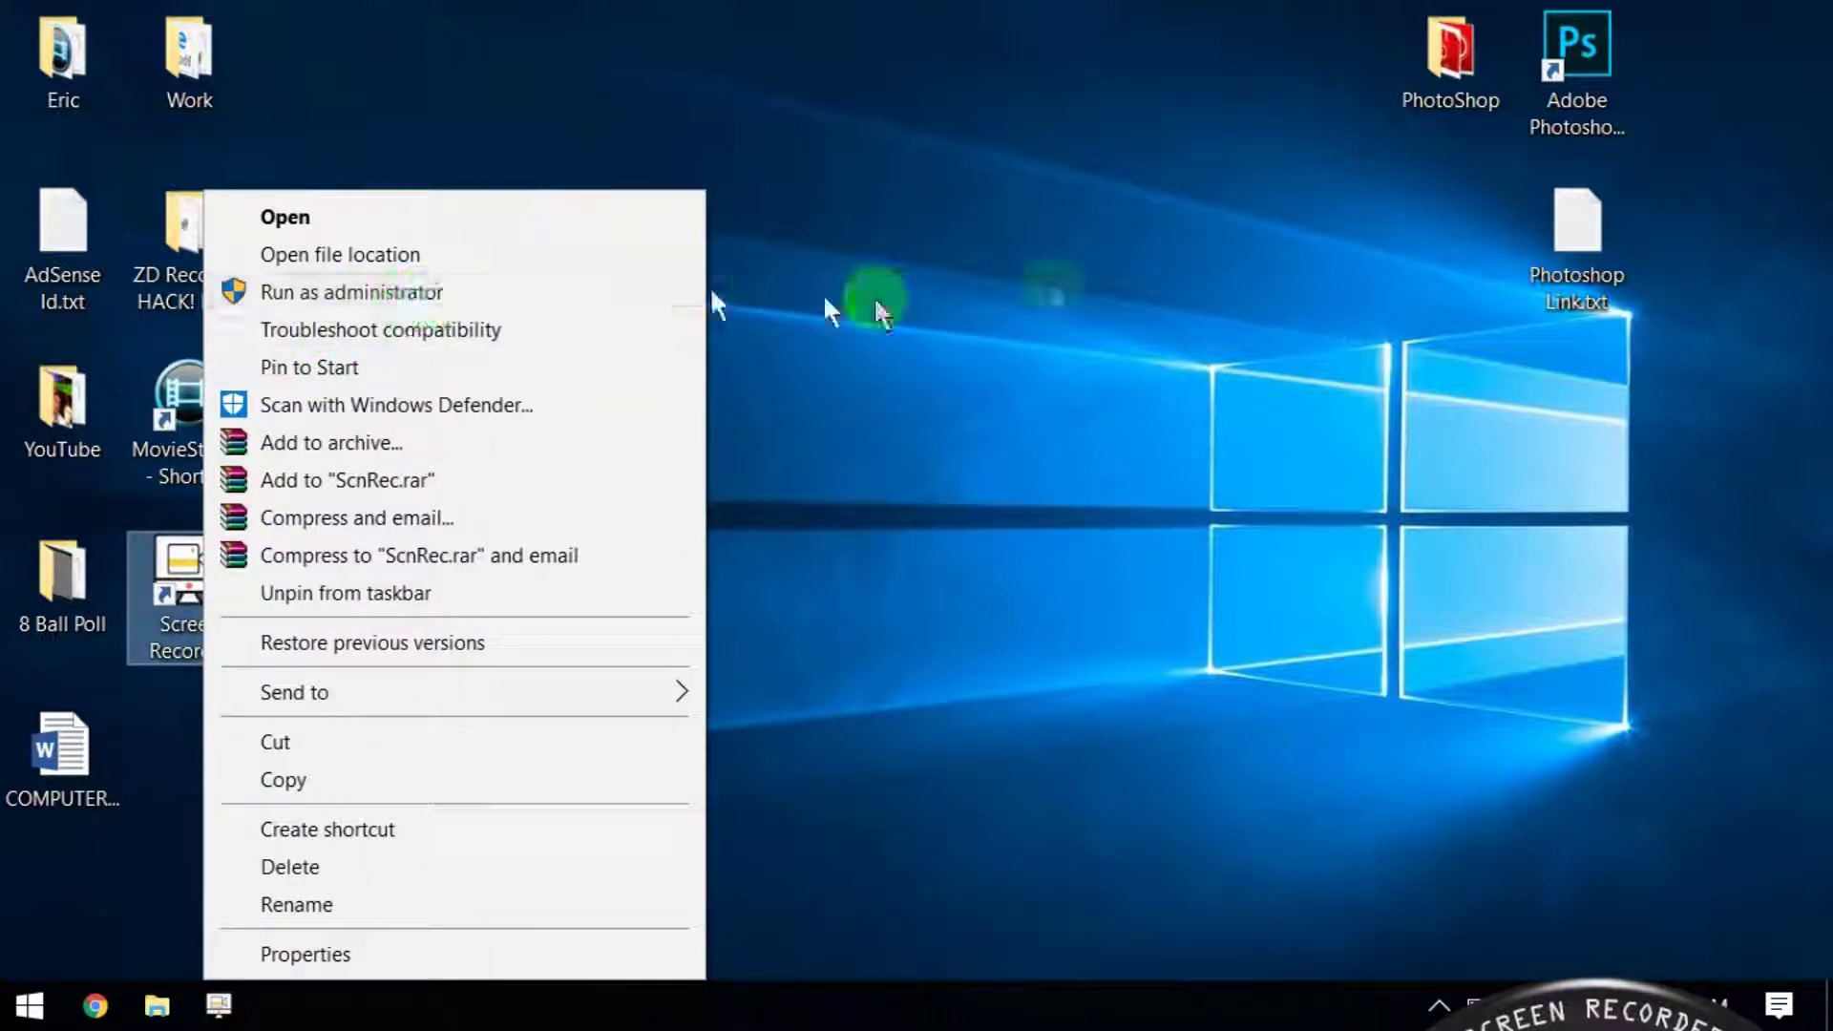
{"action": "left_click", "coordinate": [1056, 281]}
{"action": "left_click_drag", "start_coordinate": [1582, 1010], "coordinate": [1522, 427]}
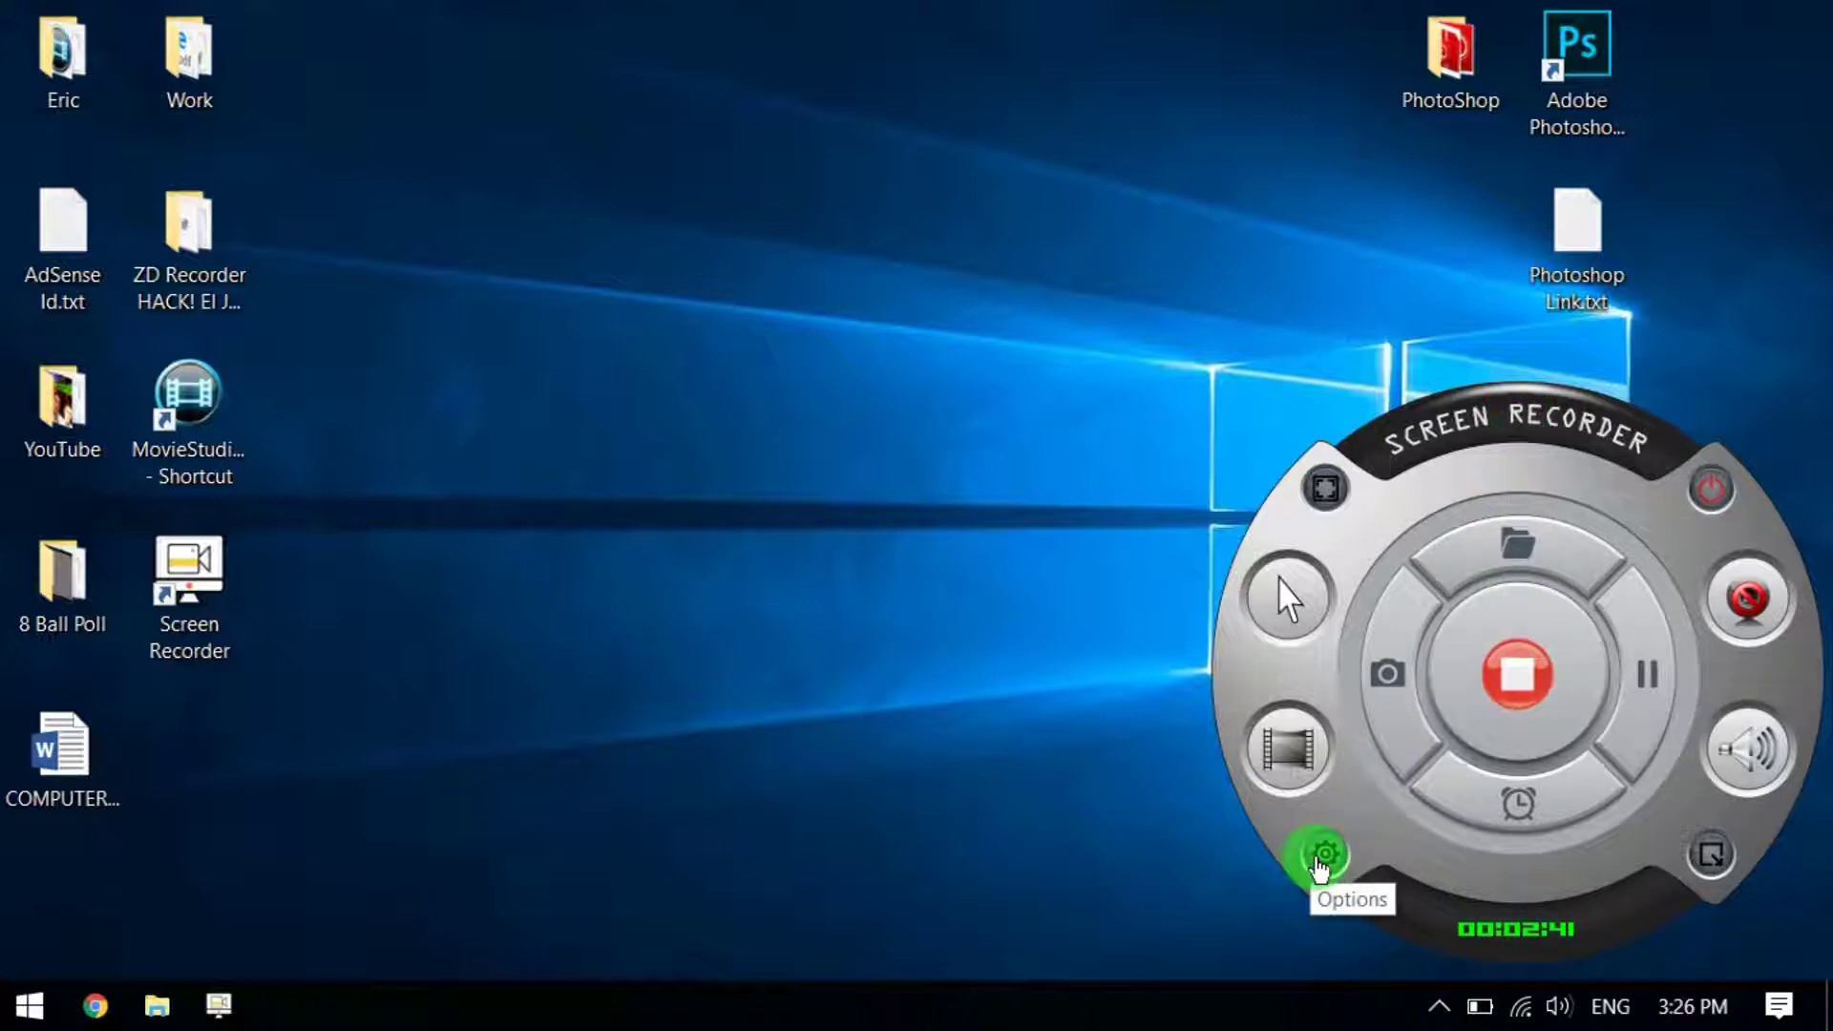
Step: From Options > About, unregister the current license, leaving a 24-day FREE Trial
{"action": "left_click", "coordinate": [1322, 860]}
{"action": "left_click", "coordinate": [1396, 796]}
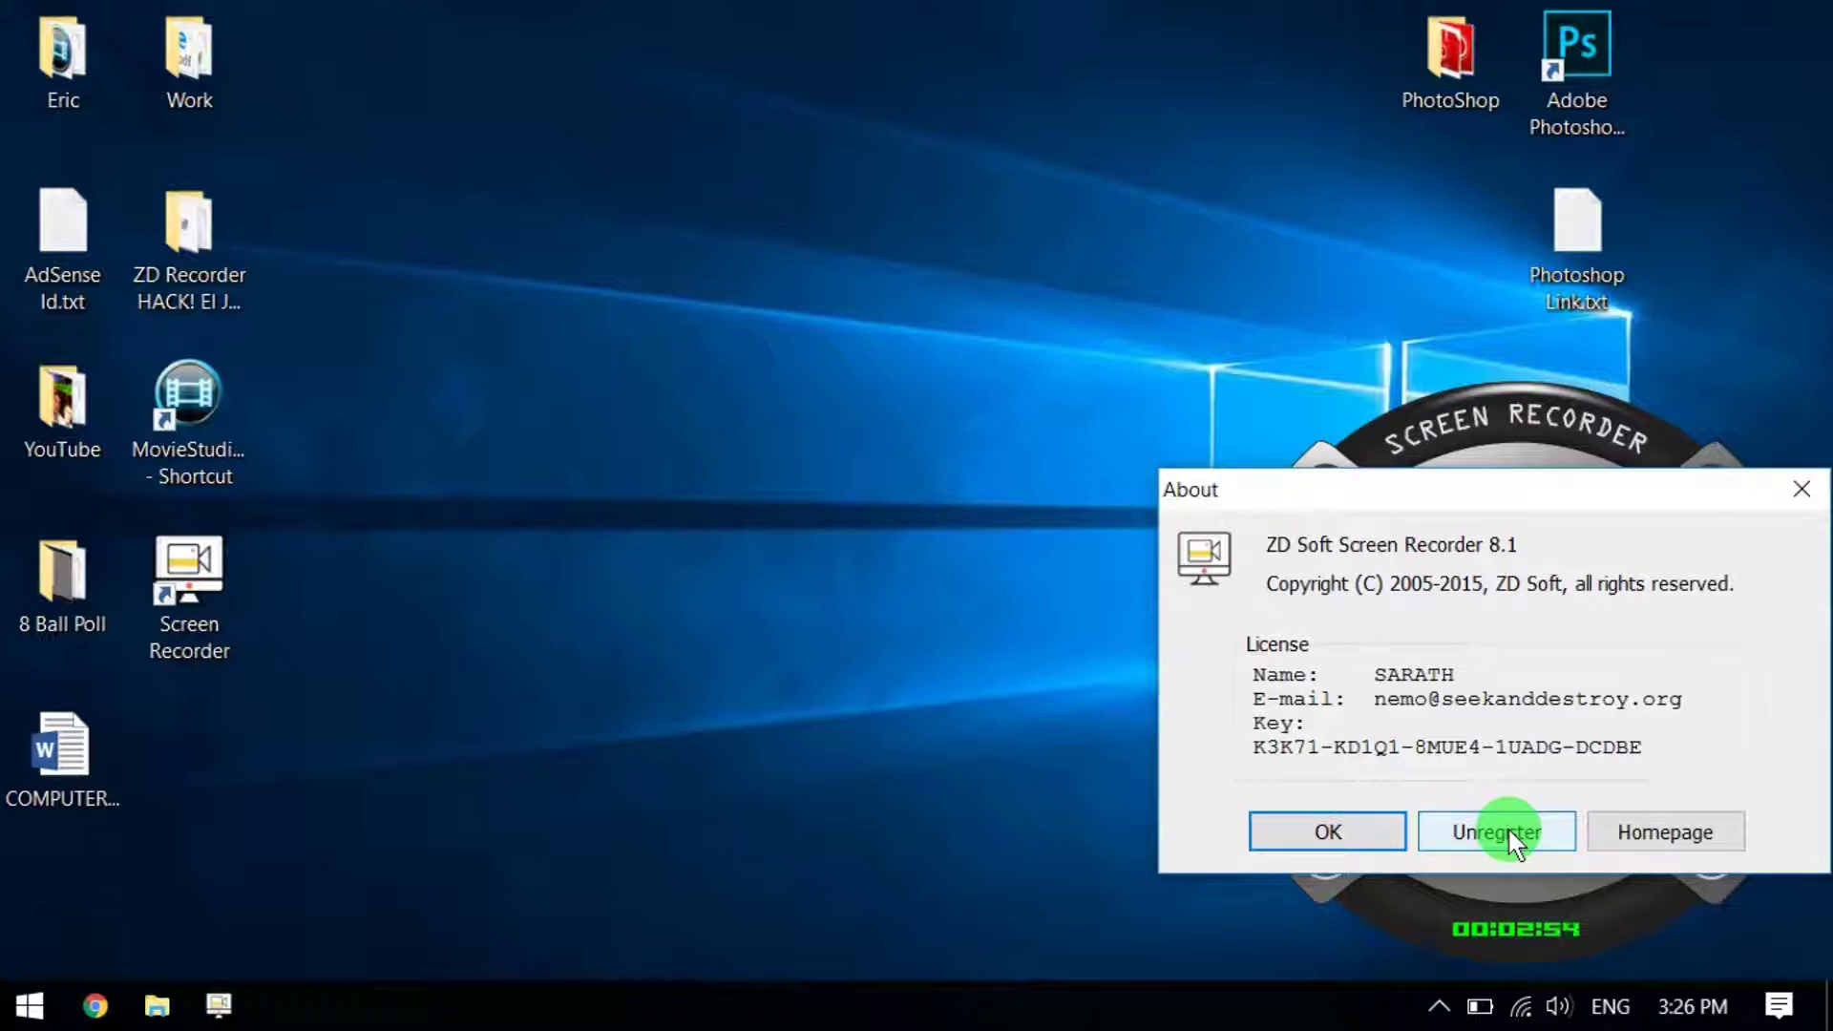
{"action": "left_click", "coordinate": [1515, 838]}
{"action": "left_click", "coordinate": [1017, 590]}
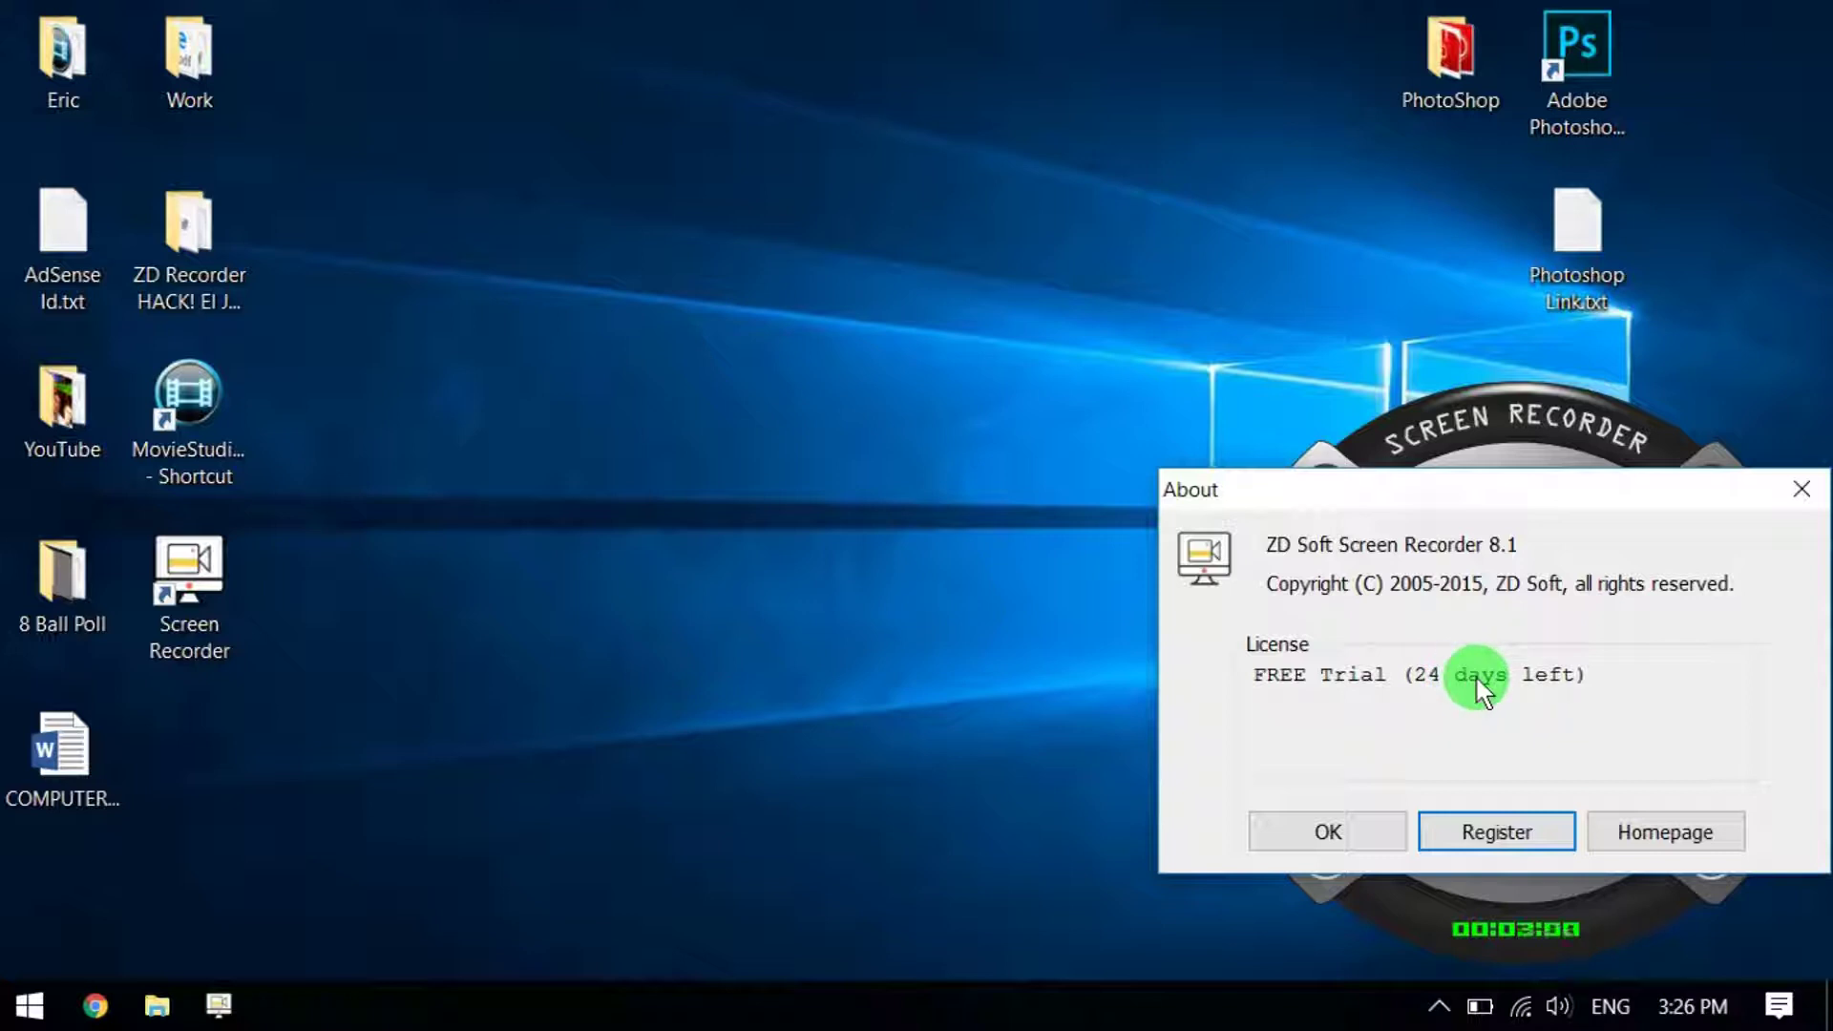
Step: Bring up the Register form and open Key.txt from the ZD Recorder folder on the desktop
{"action": "left_click", "coordinate": [1507, 840]}
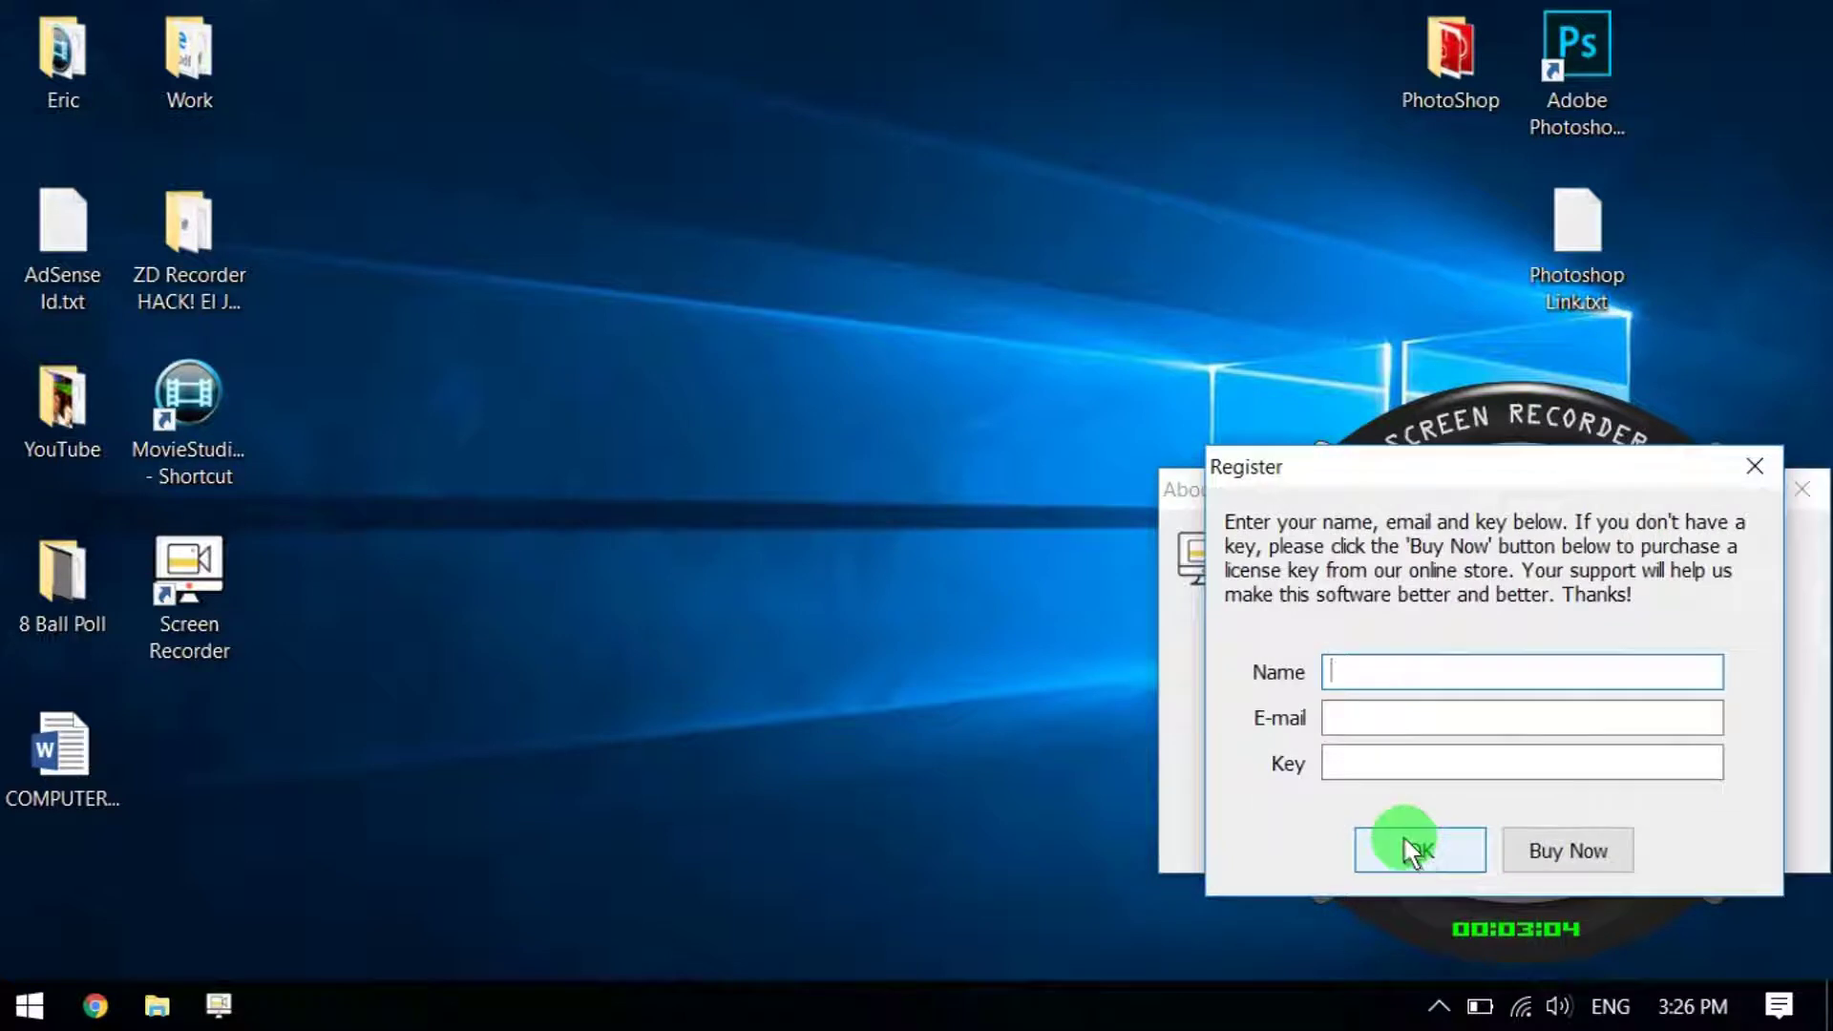
{"action": "double_click", "coordinate": [200, 241]}
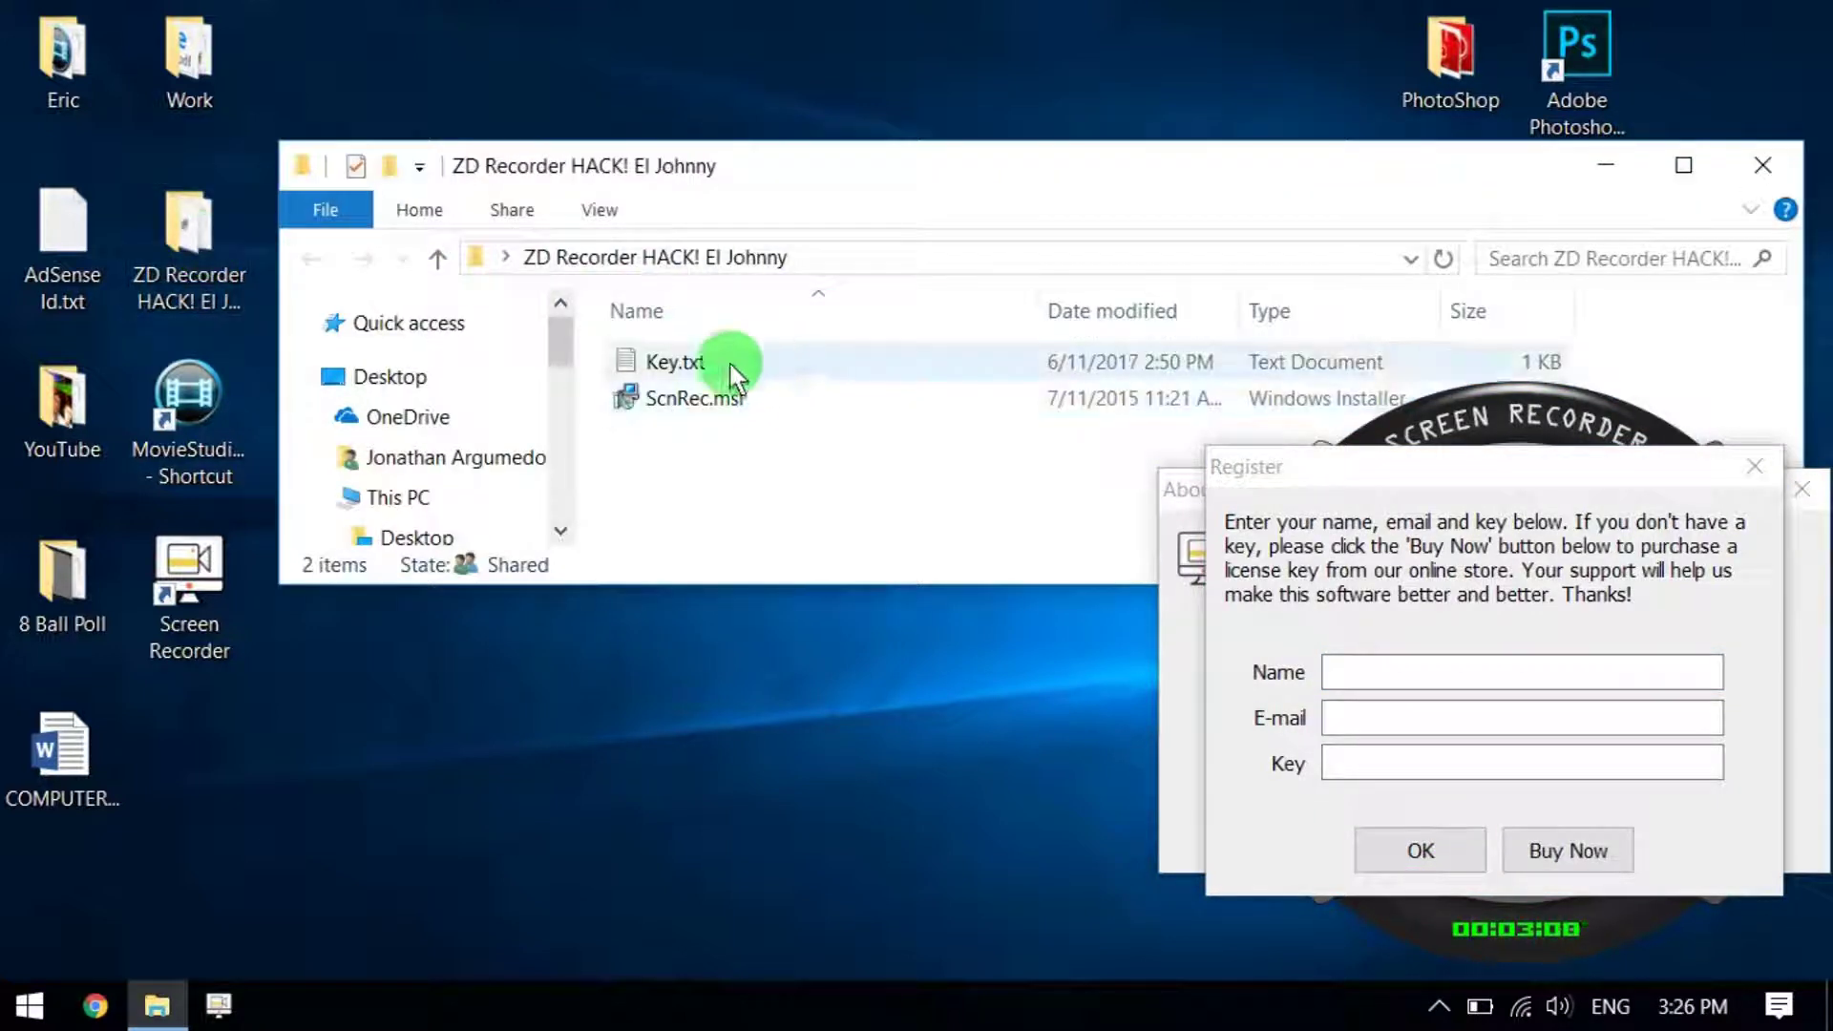
{"action": "double_click", "coordinate": [730, 370]}
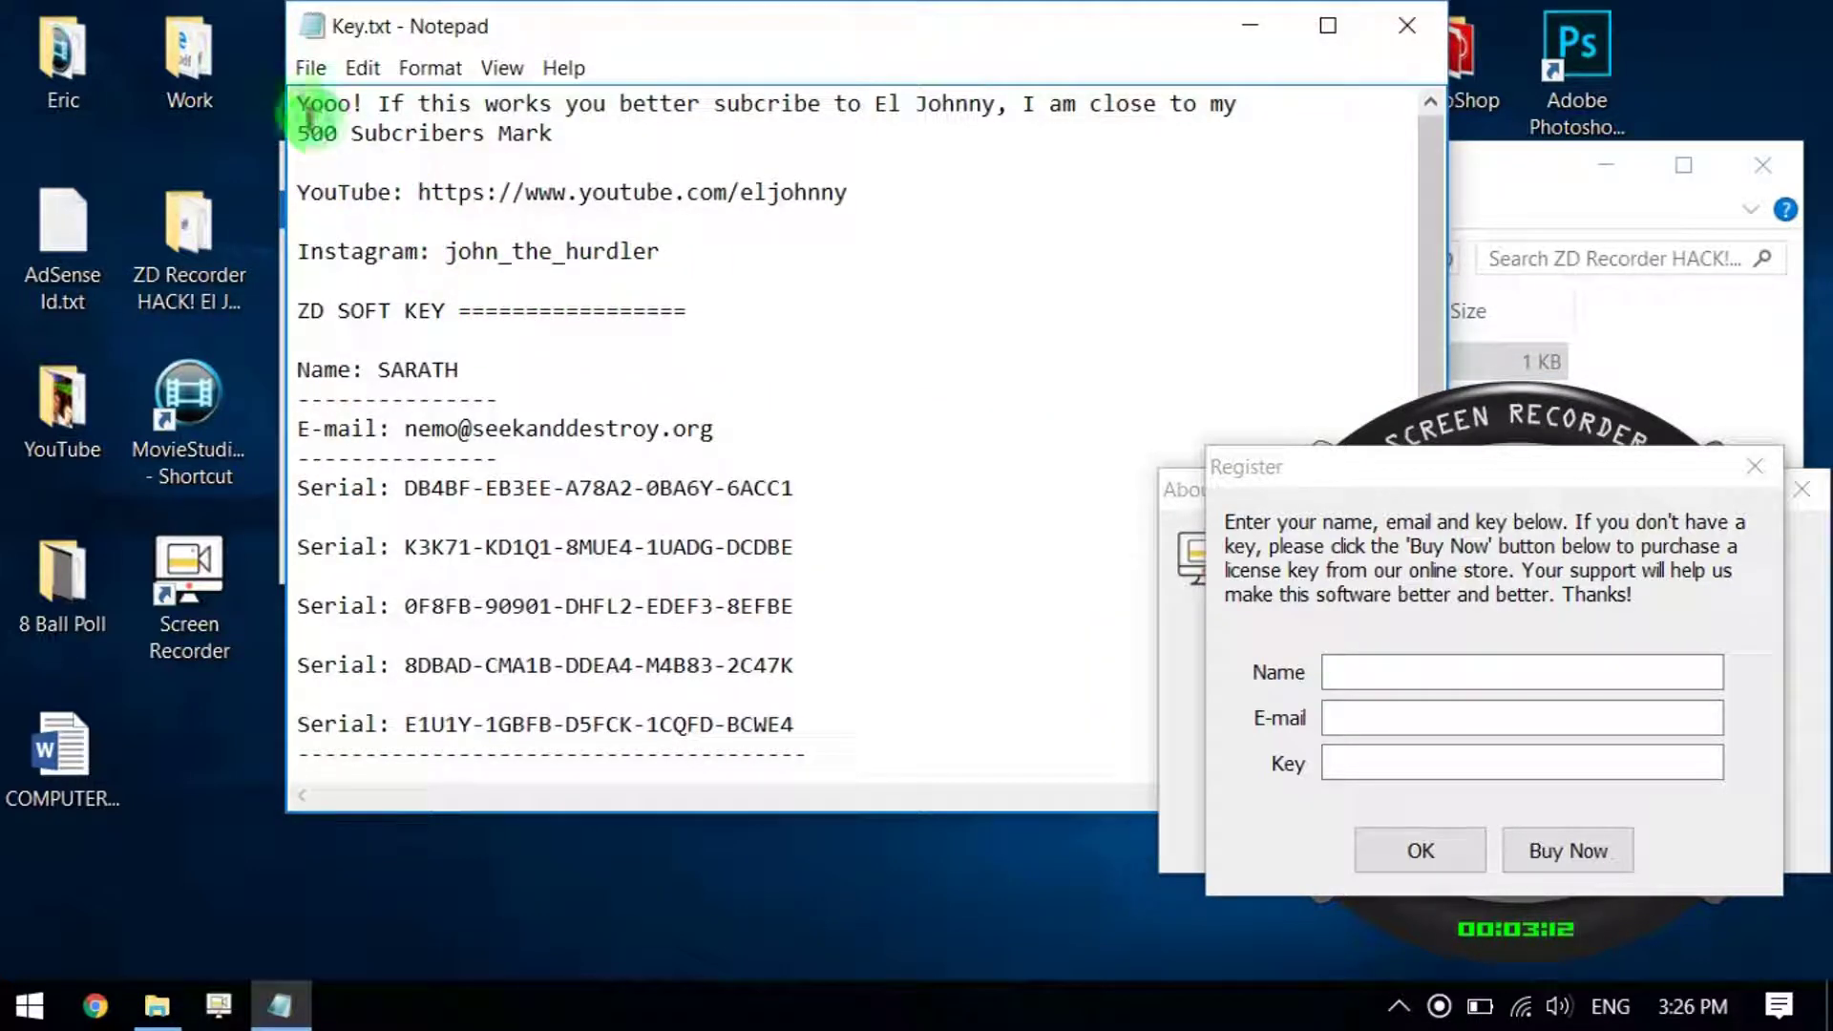
{"action": "mouse_move", "coordinate": [297, 104]}
{"action": "left_mouse_down"}
{"action": "mouse_move", "coordinate": [975, 103]}
{"action": "mouse_move", "coordinate": [1158, 208]}
{"action": "left_mouse_up"}
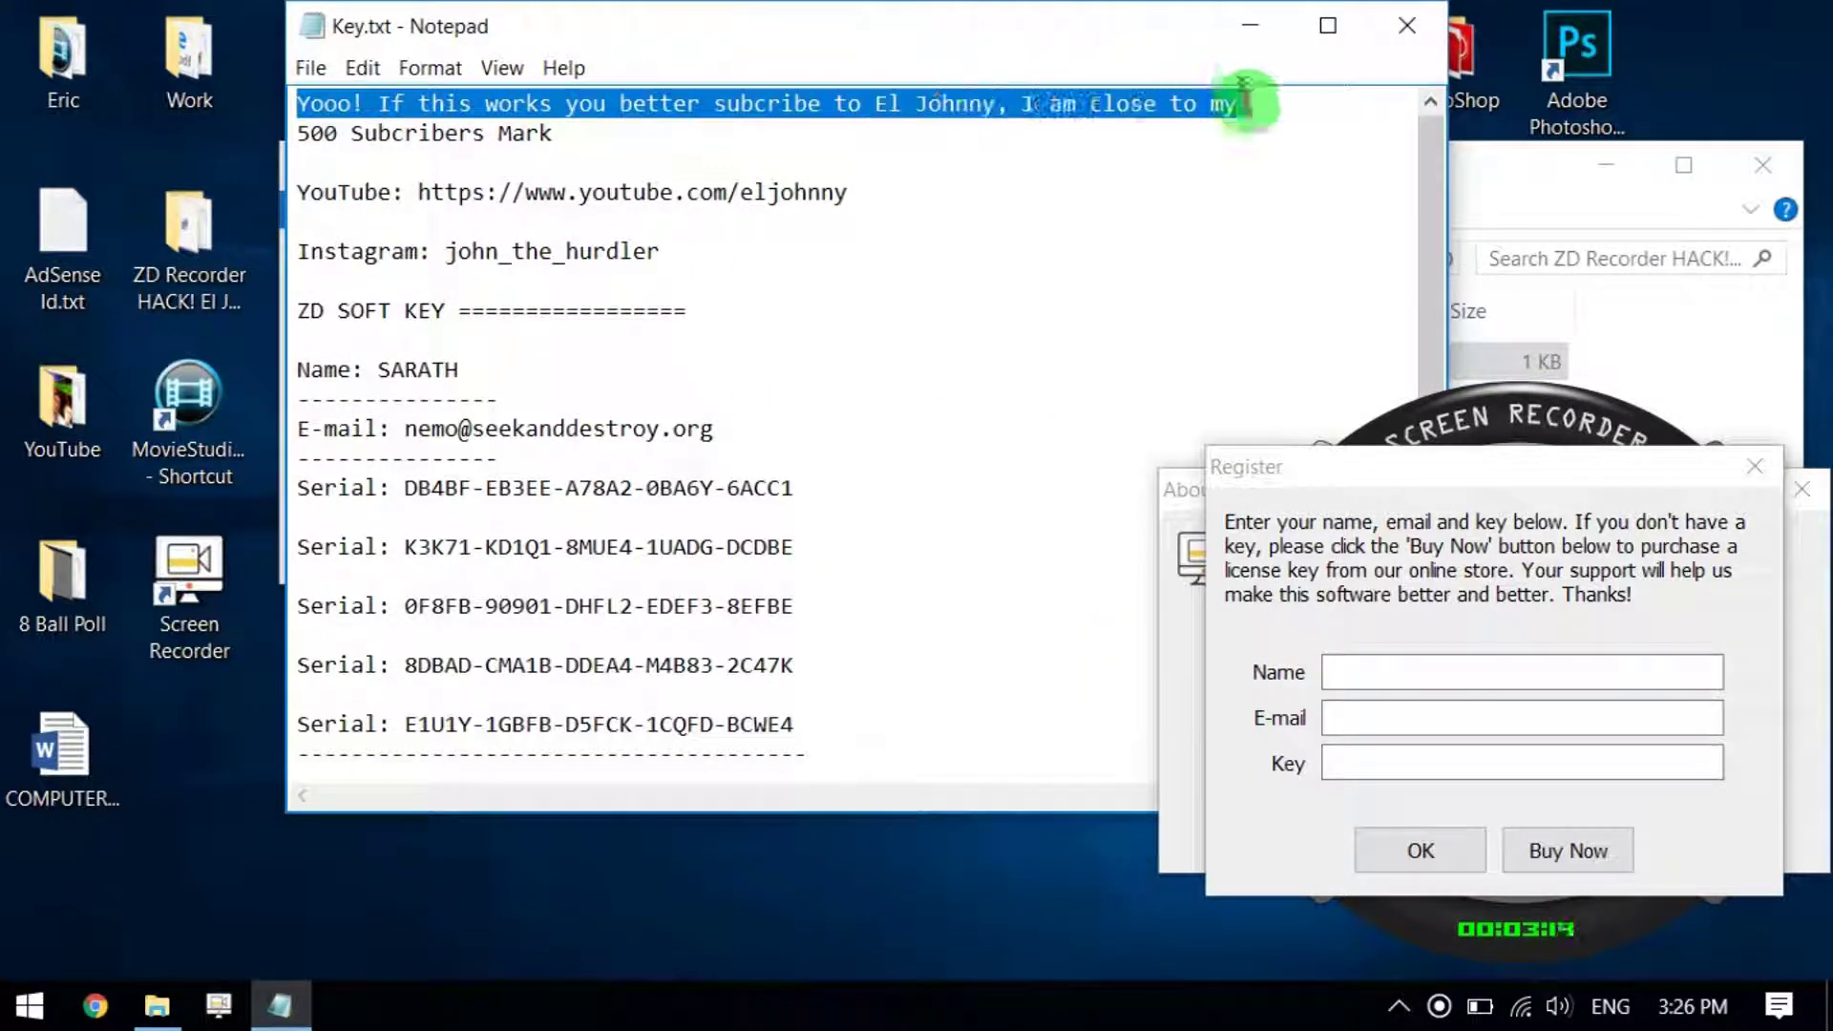
{"action": "left_click", "coordinate": [667, 428]}
Step: Copy the name SARATH and the e-mail address from Key.txt into the Name and E-mail fields
{"action": "left_click_drag", "start_coordinate": [377, 371], "coordinate": [461, 371]}
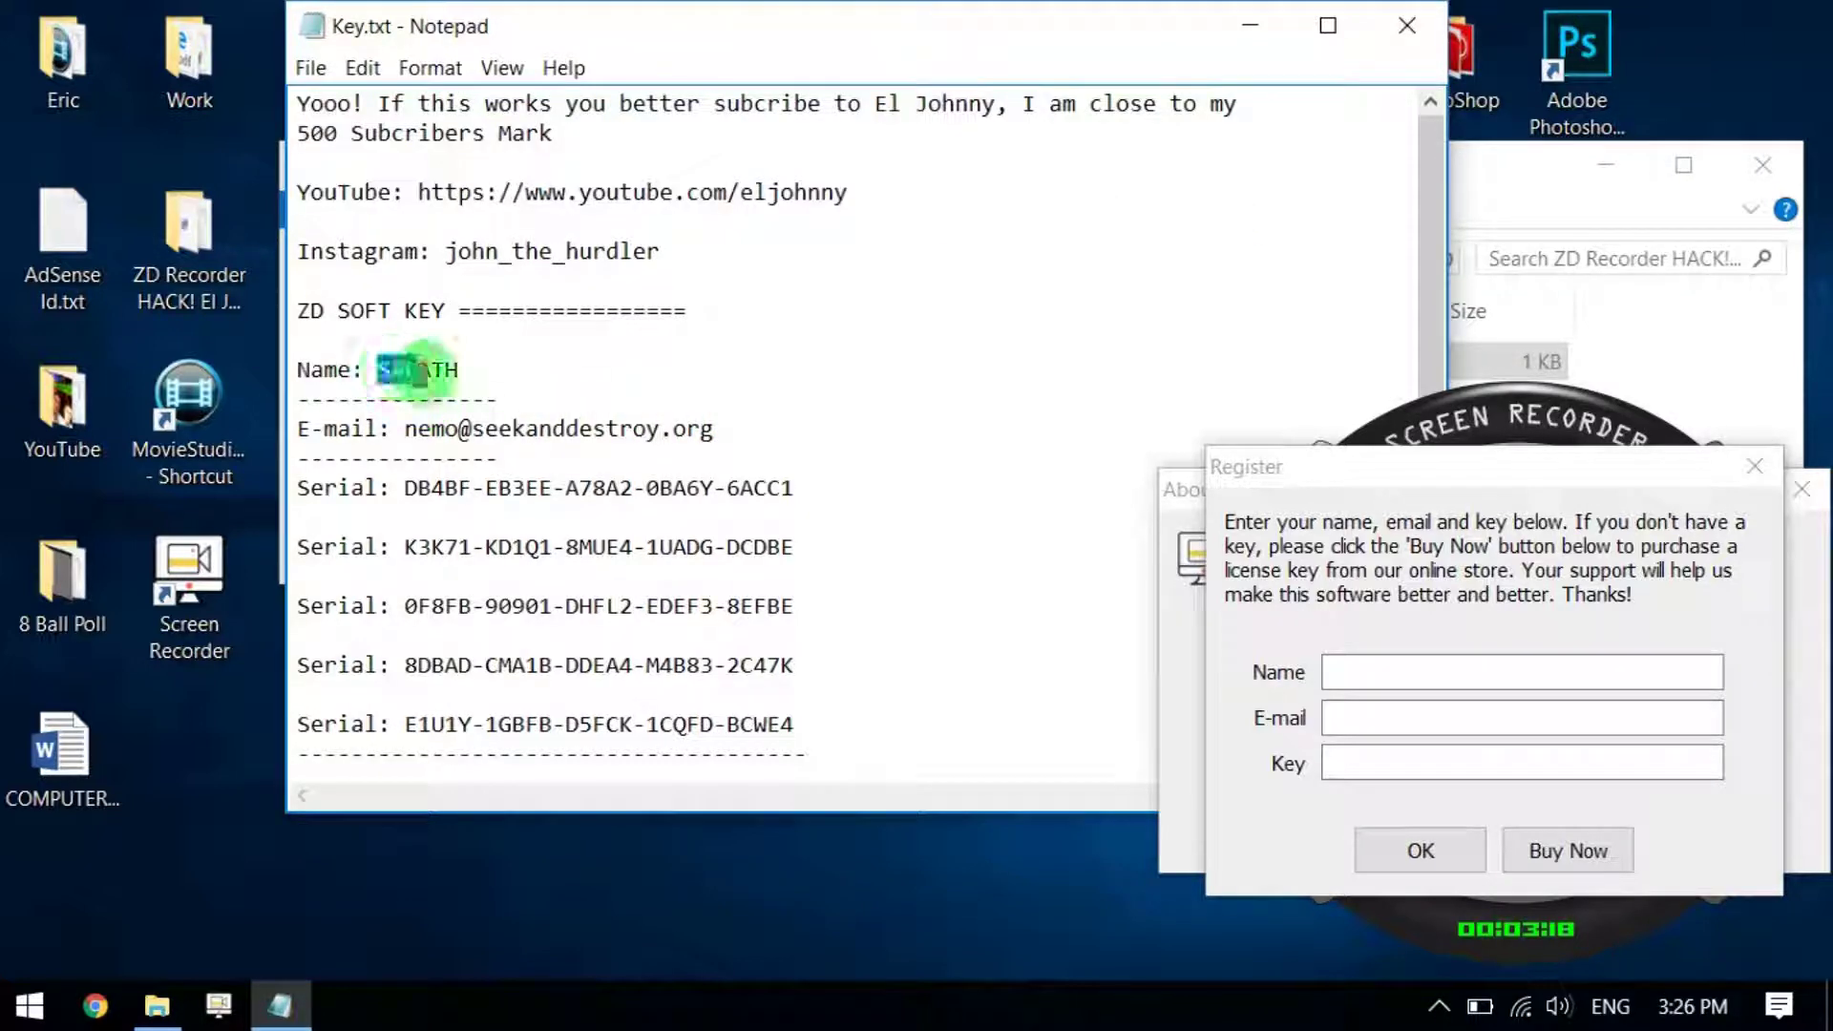
{"action": "right_click", "coordinate": [517, 394]}
{"action": "left_click", "coordinate": [533, 470]}
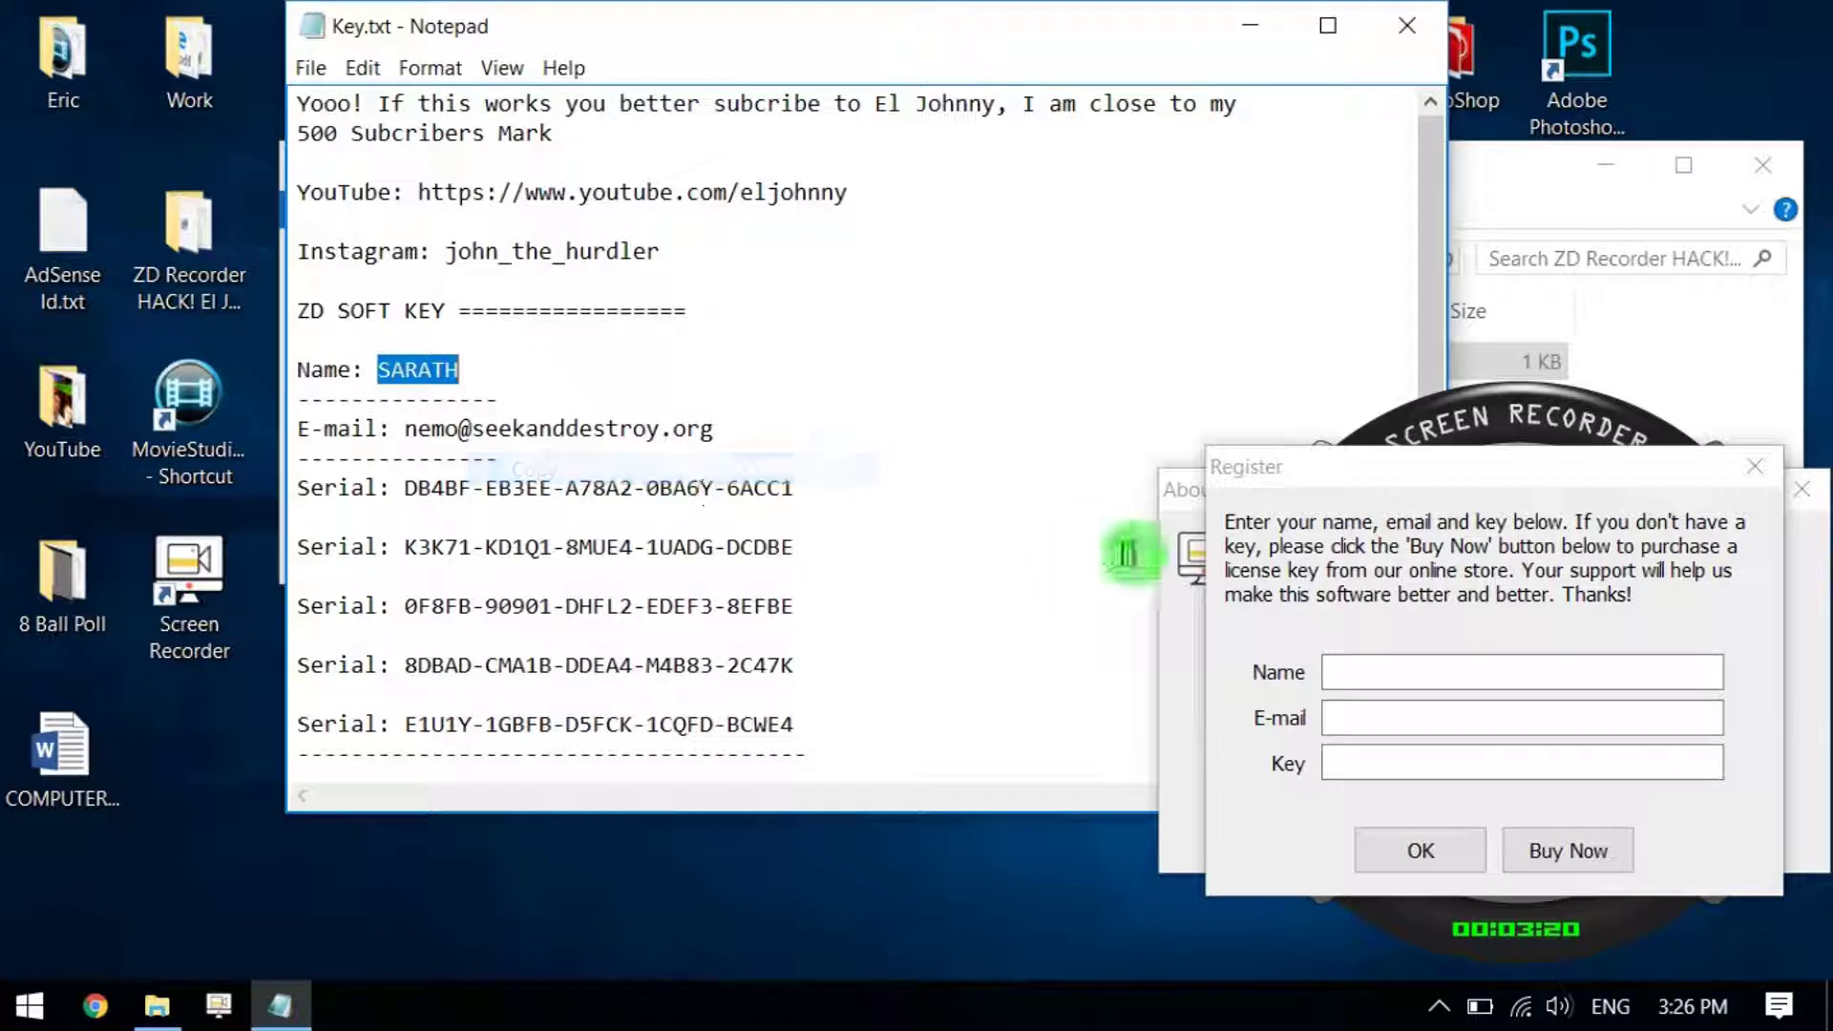
{"action": "left_click", "coordinate": [1370, 676]}
{"action": "key", "text": "ctrl+v"}
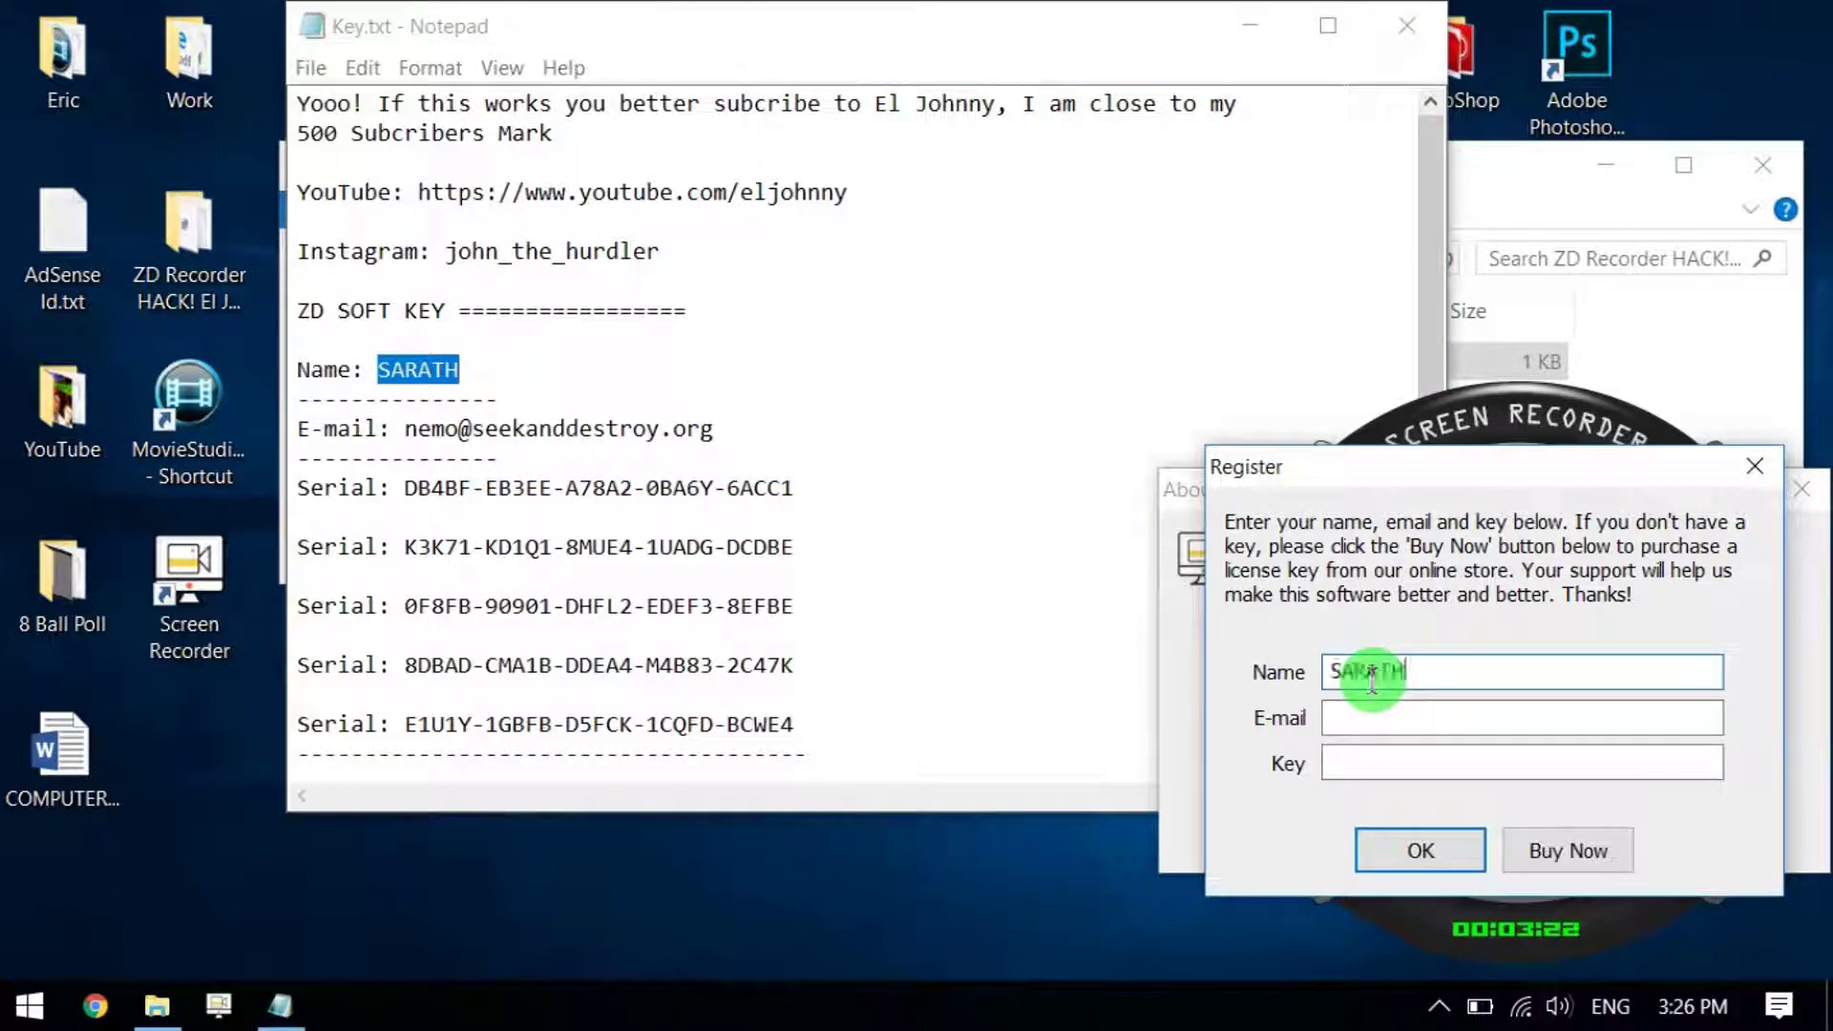
{"action": "left_click", "coordinate": [404, 428]}
{"action": "left_click_drag", "start_coordinate": [405, 428], "coordinate": [712, 428]}
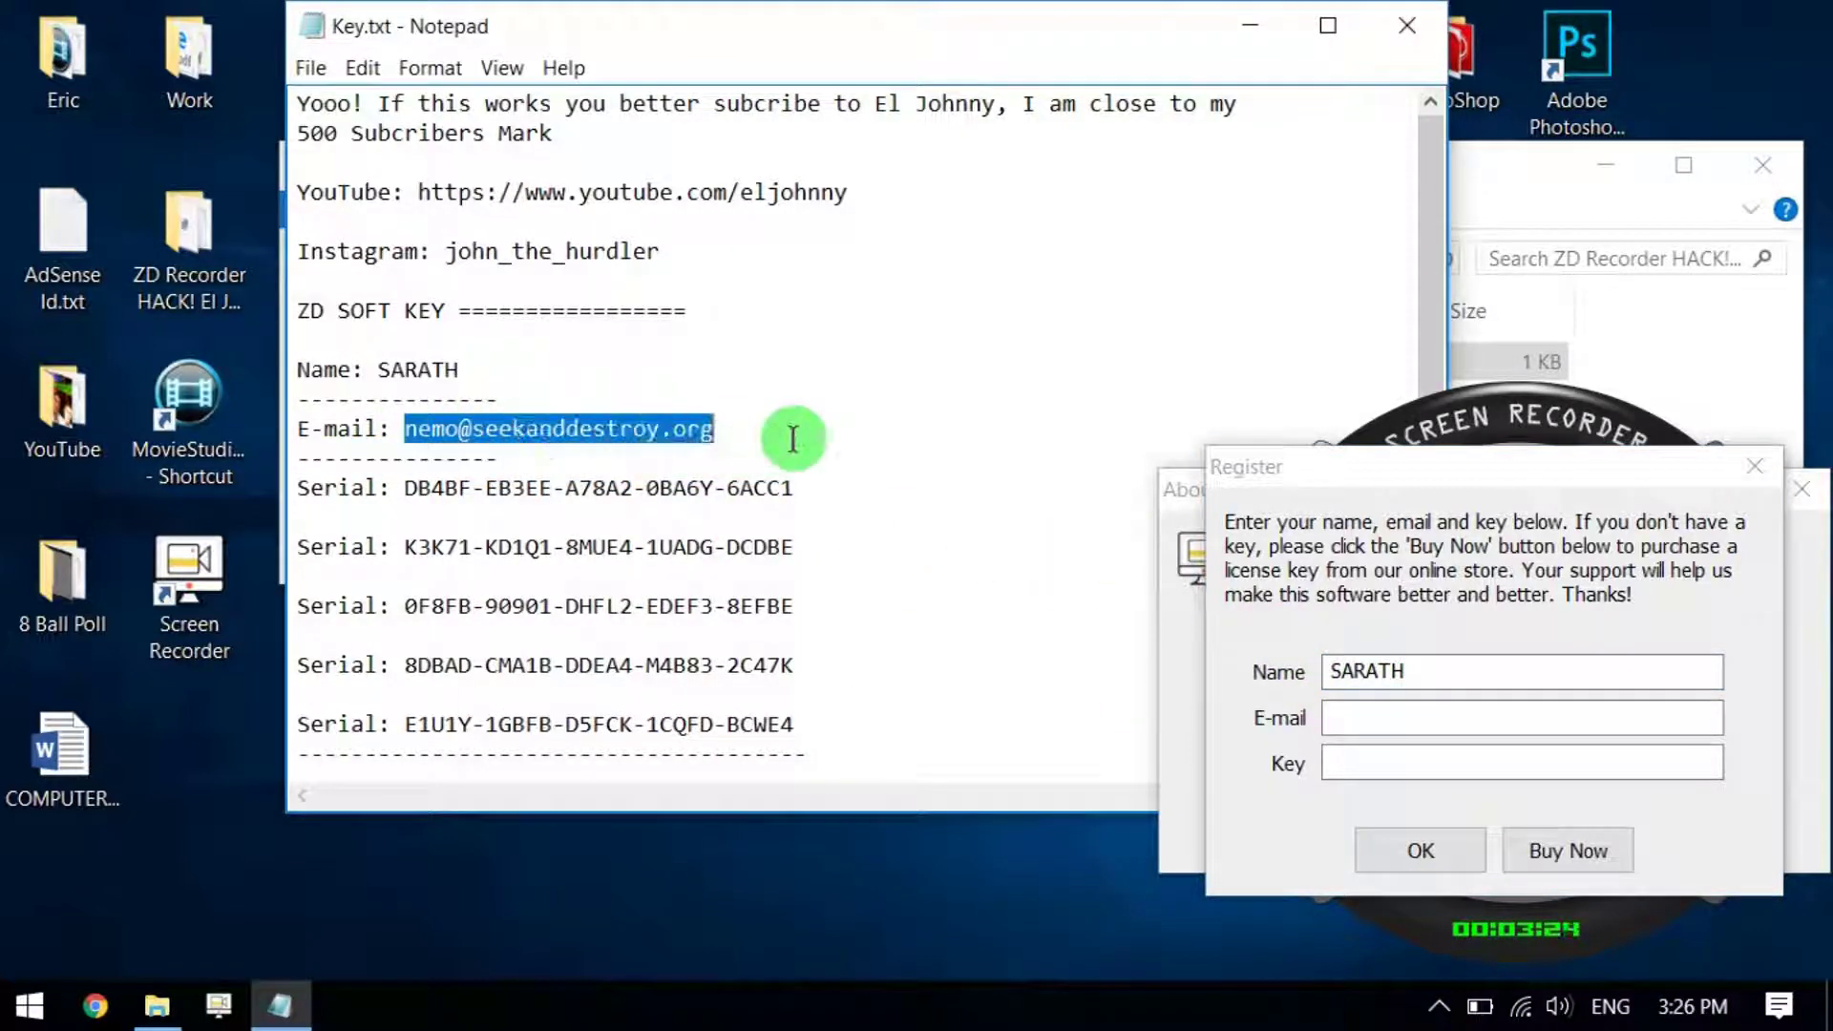
{"action": "right_click", "coordinate": [730, 445]}
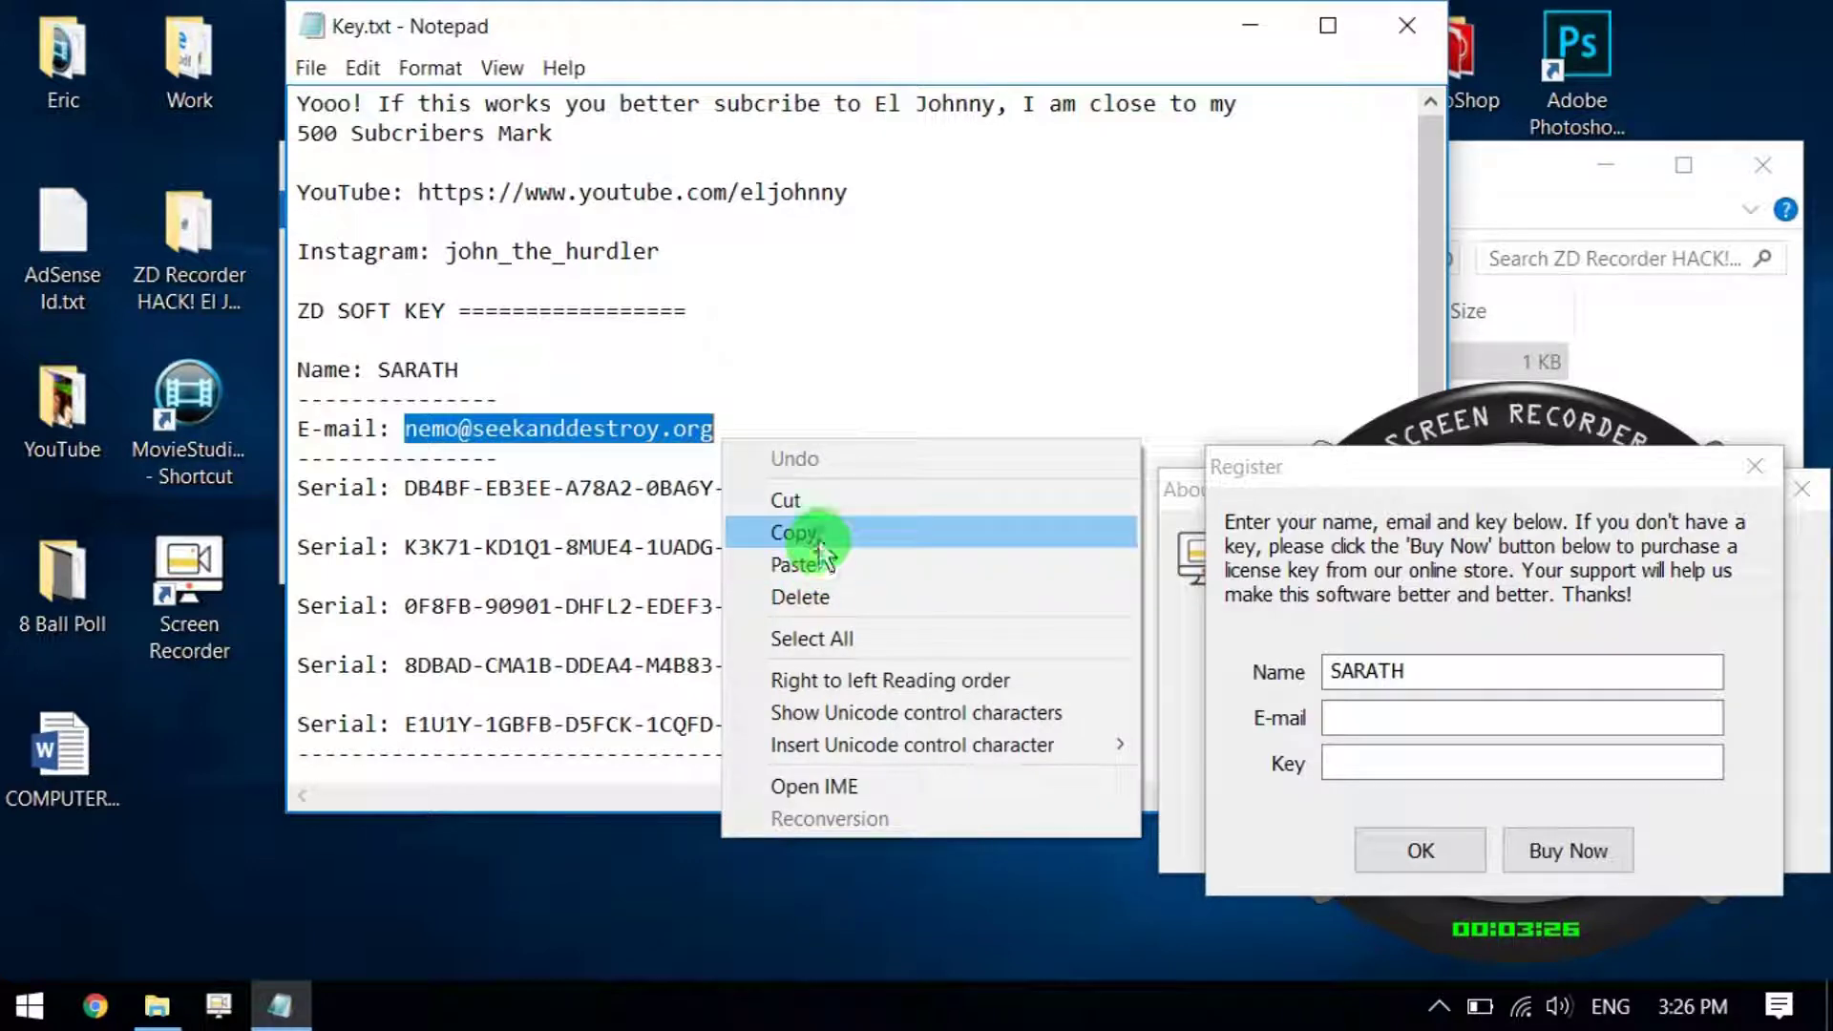
{"action": "left_click", "coordinate": [793, 532]}
{"action": "left_click", "coordinate": [1392, 716]}
{"action": "key", "text": "ctrl+v"}
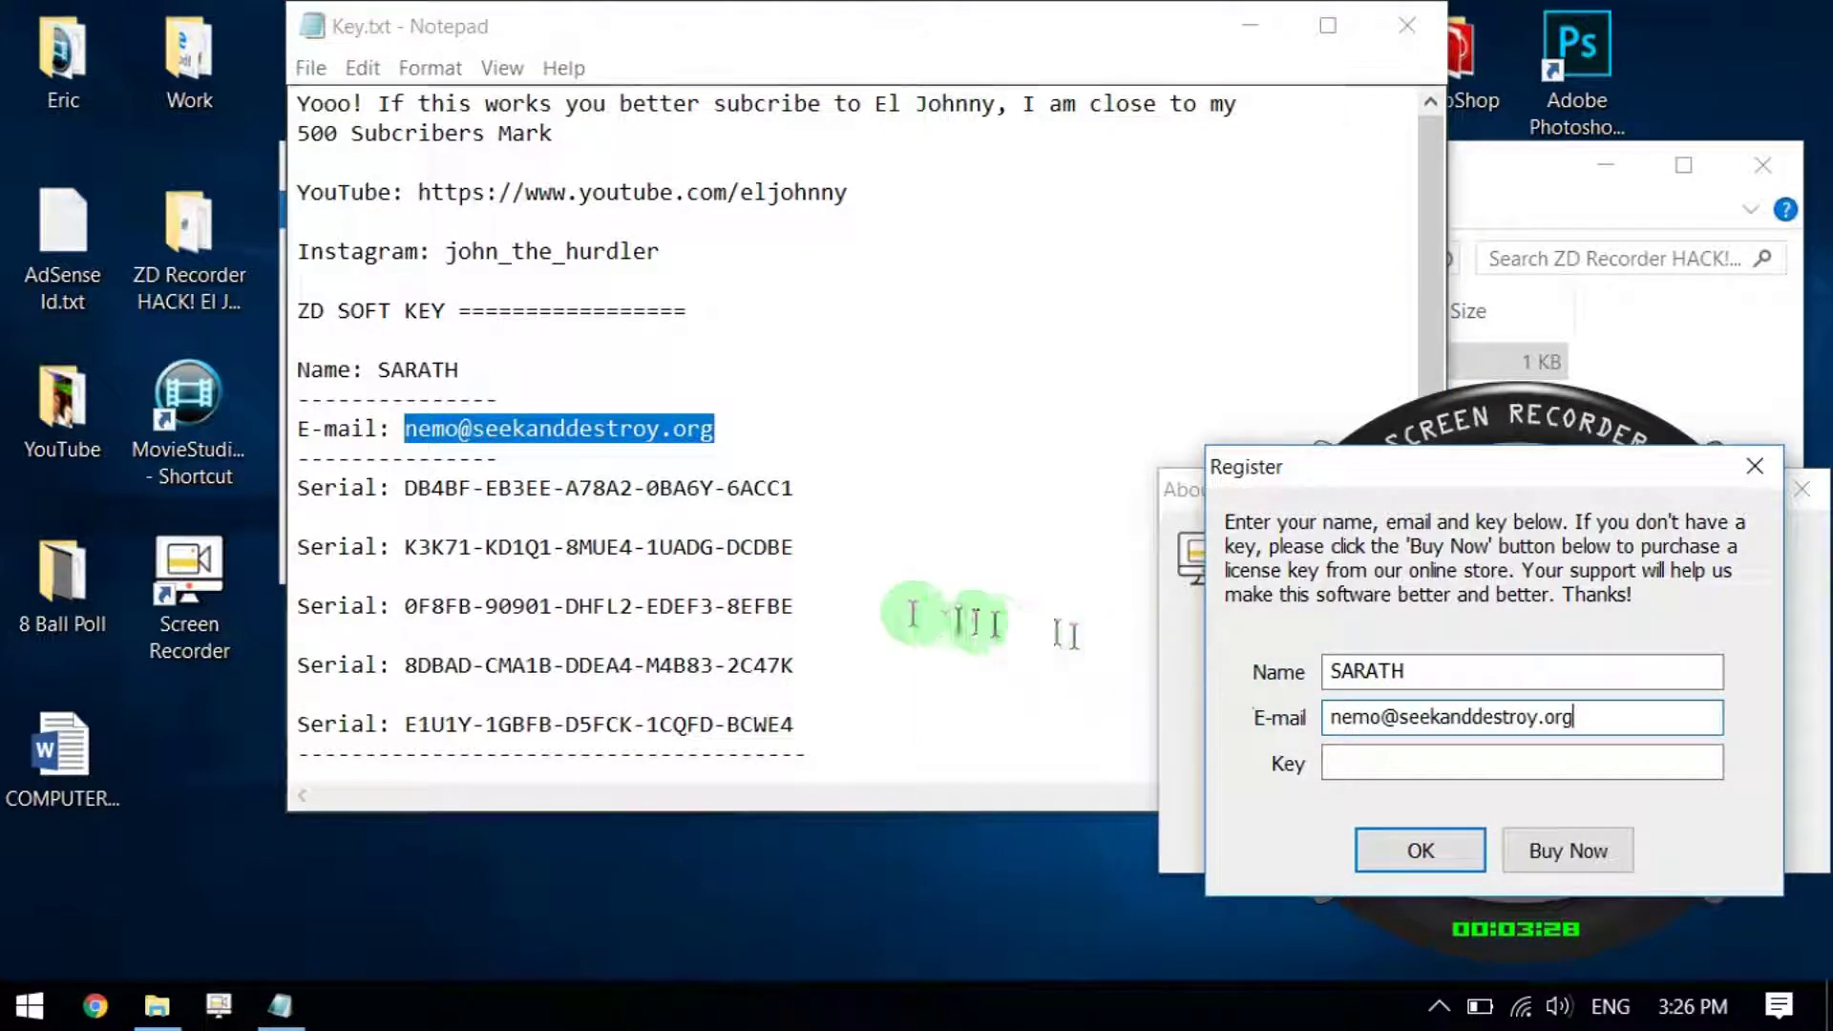
Step: Copy the first serial into the Key field, submit the registration and dismiss the key accepted message
{"action": "left_click", "coordinate": [401, 489]}
{"action": "mouse_move", "coordinate": [402, 489]}
{"action": "left_mouse_down"}
{"action": "mouse_move", "coordinate": [791, 488]}
{"action": "mouse_move", "coordinate": [405, 487]}
{"action": "left_mouse_up"}
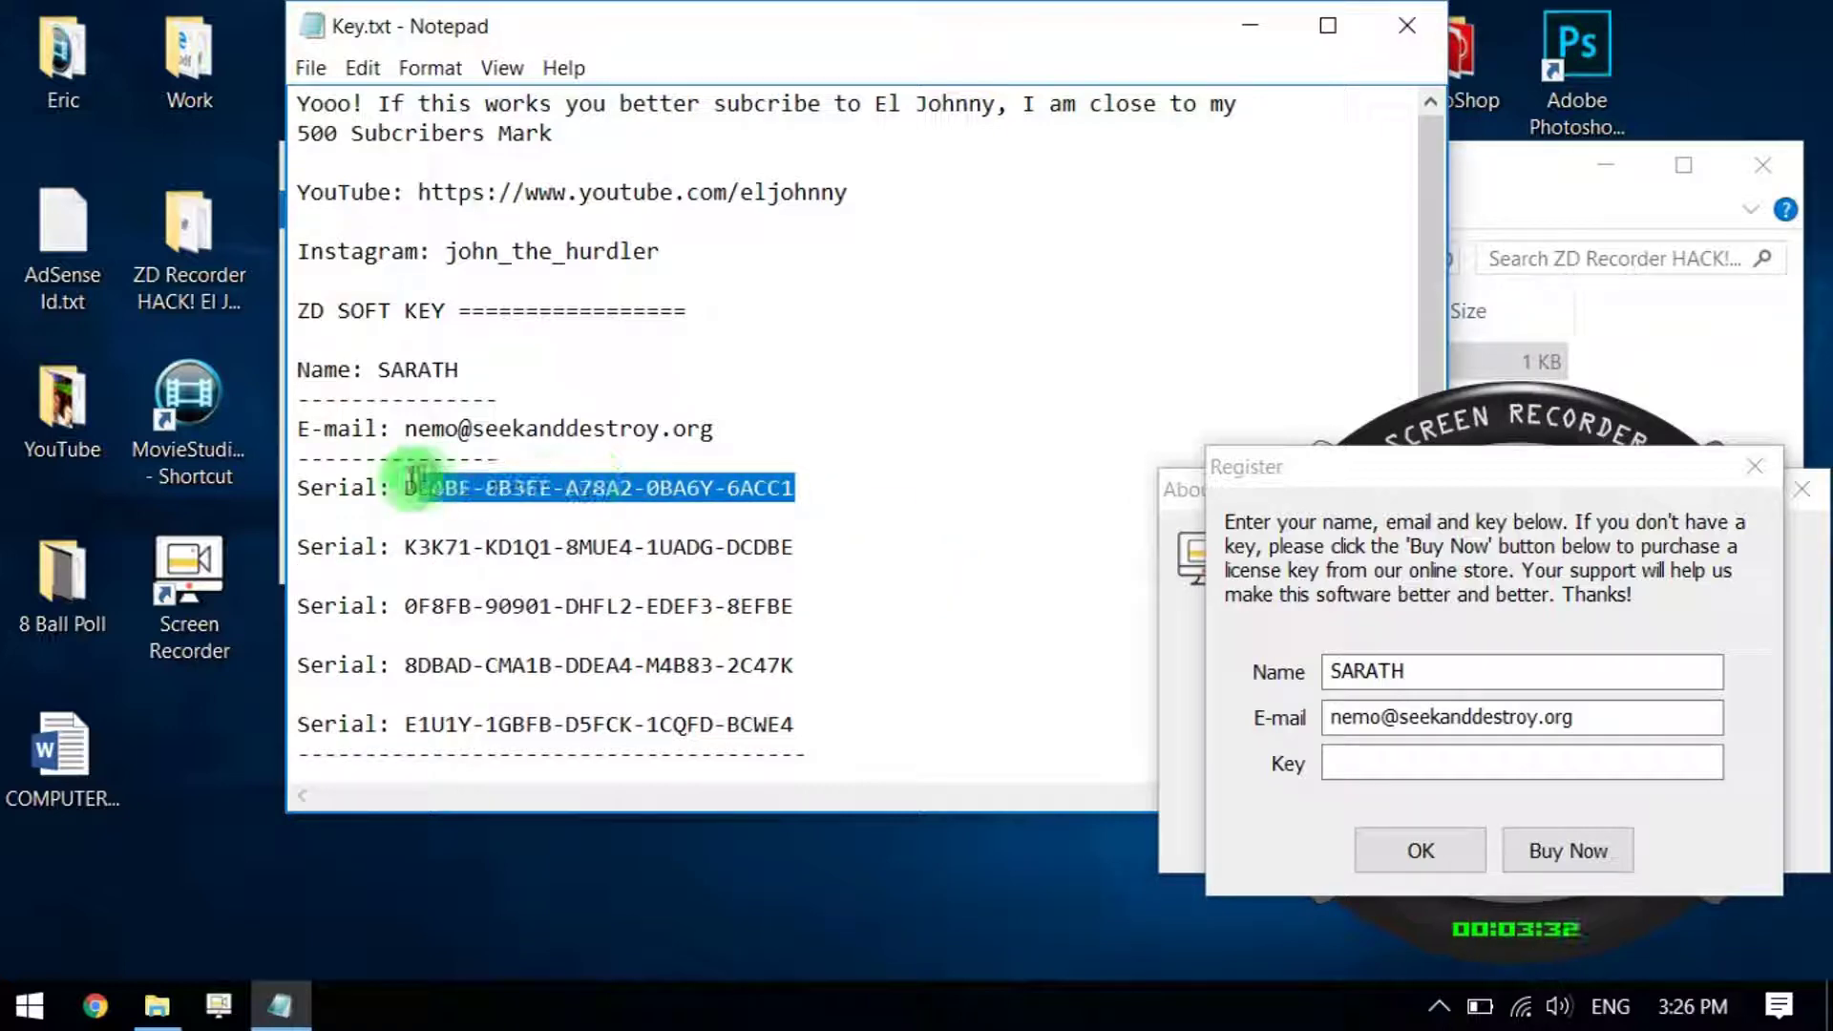
{"action": "right_click", "coordinate": [429, 487]}
{"action": "left_click", "coordinate": [545, 576]}
{"action": "left_click", "coordinate": [1375, 763]}
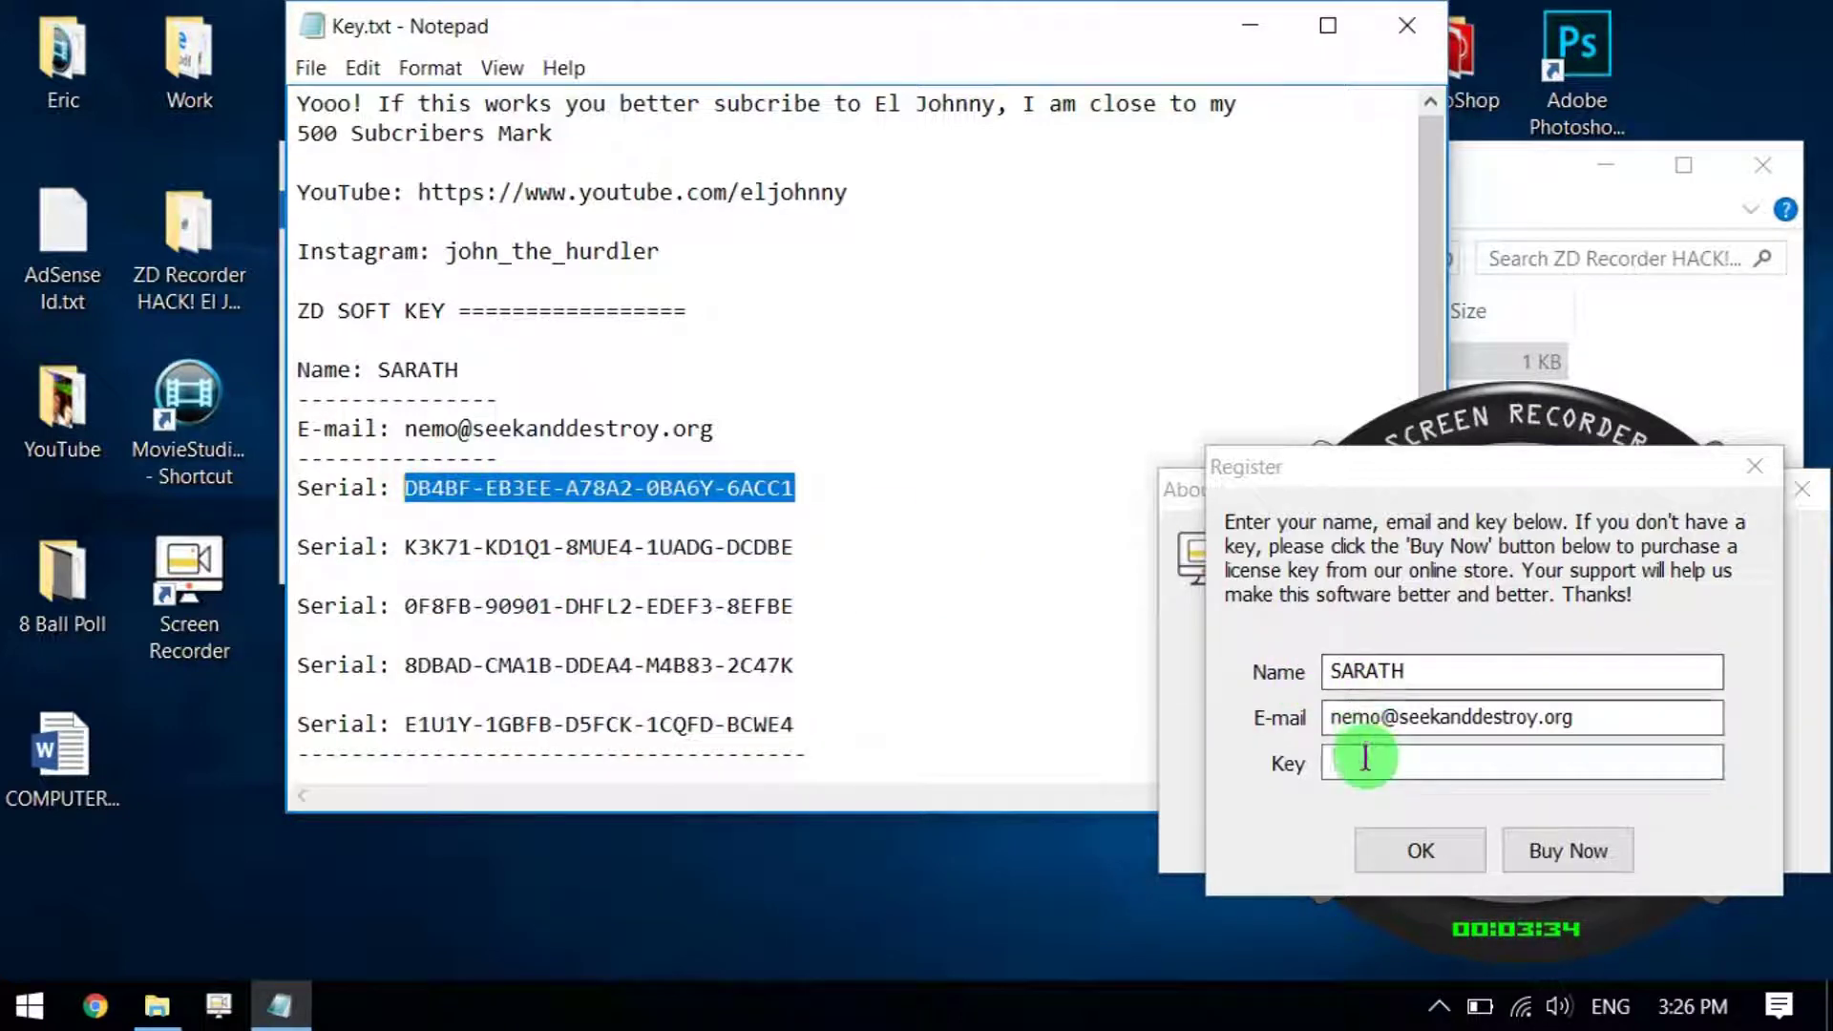
{"action": "key", "text": "ctrl+v"}
{"action": "left_click", "coordinate": [1420, 852]}
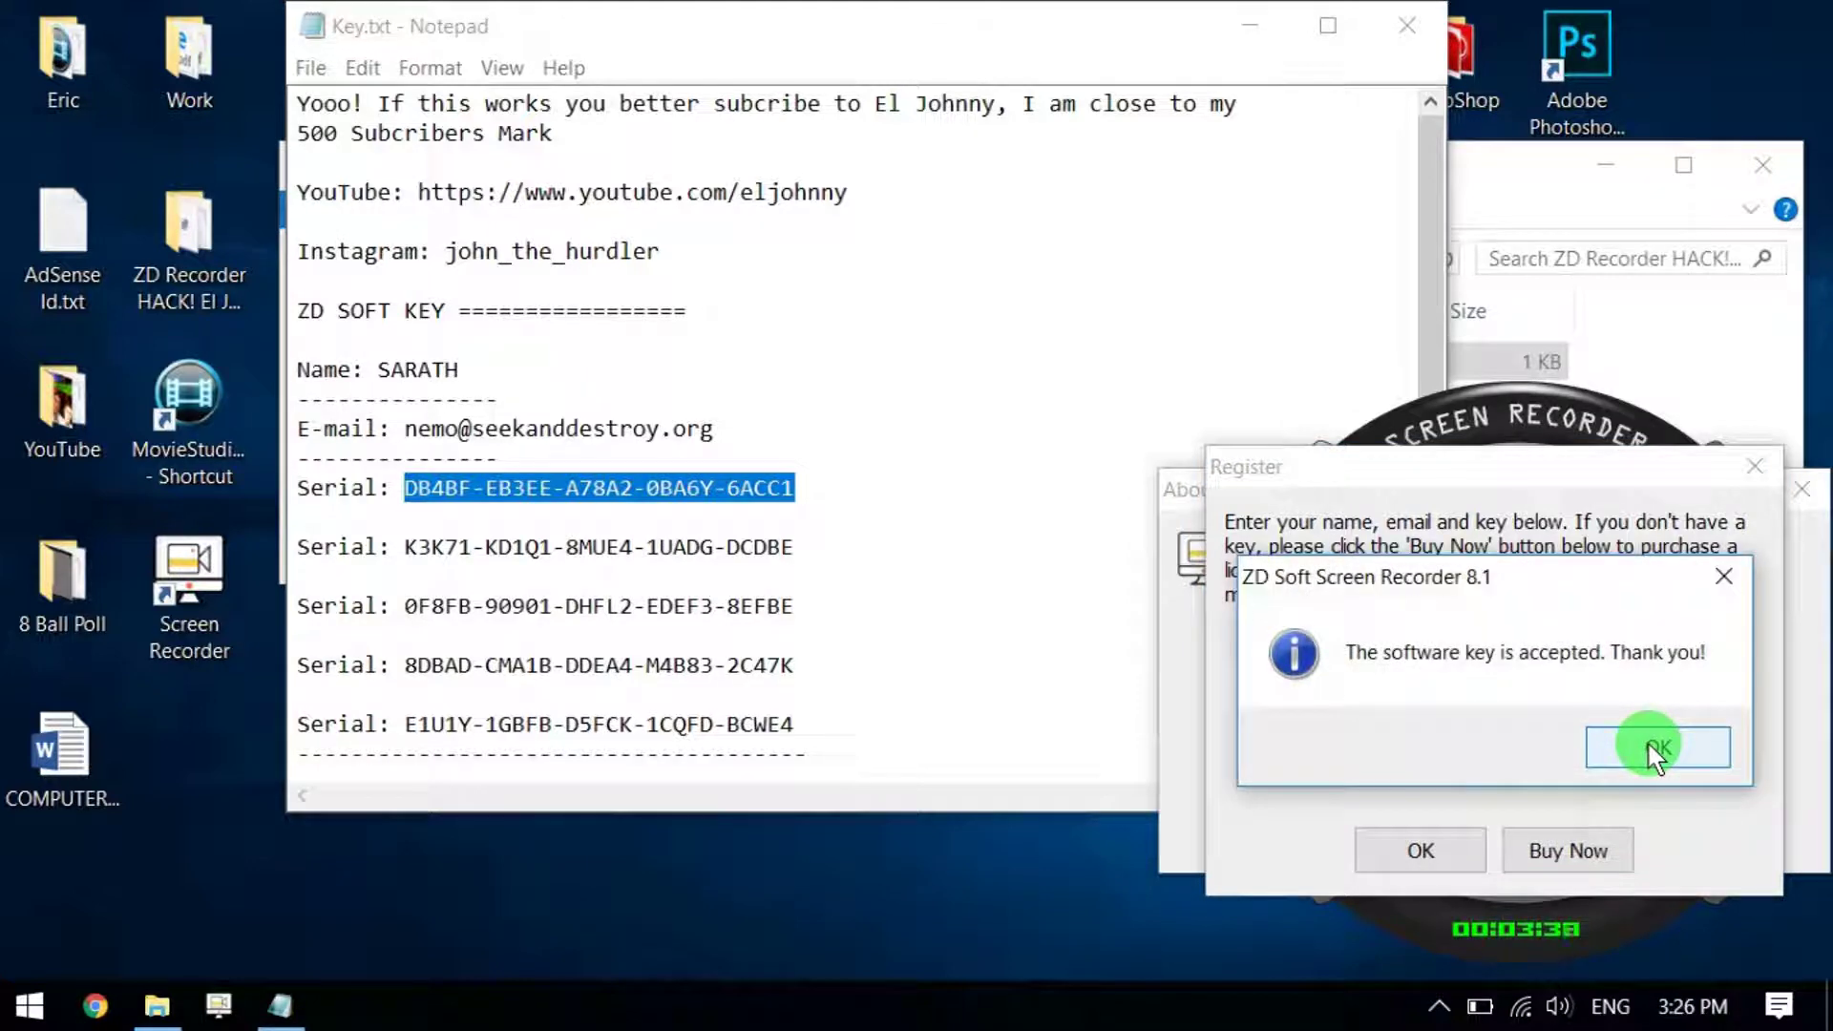
{"action": "left_click", "coordinate": [1657, 749]}
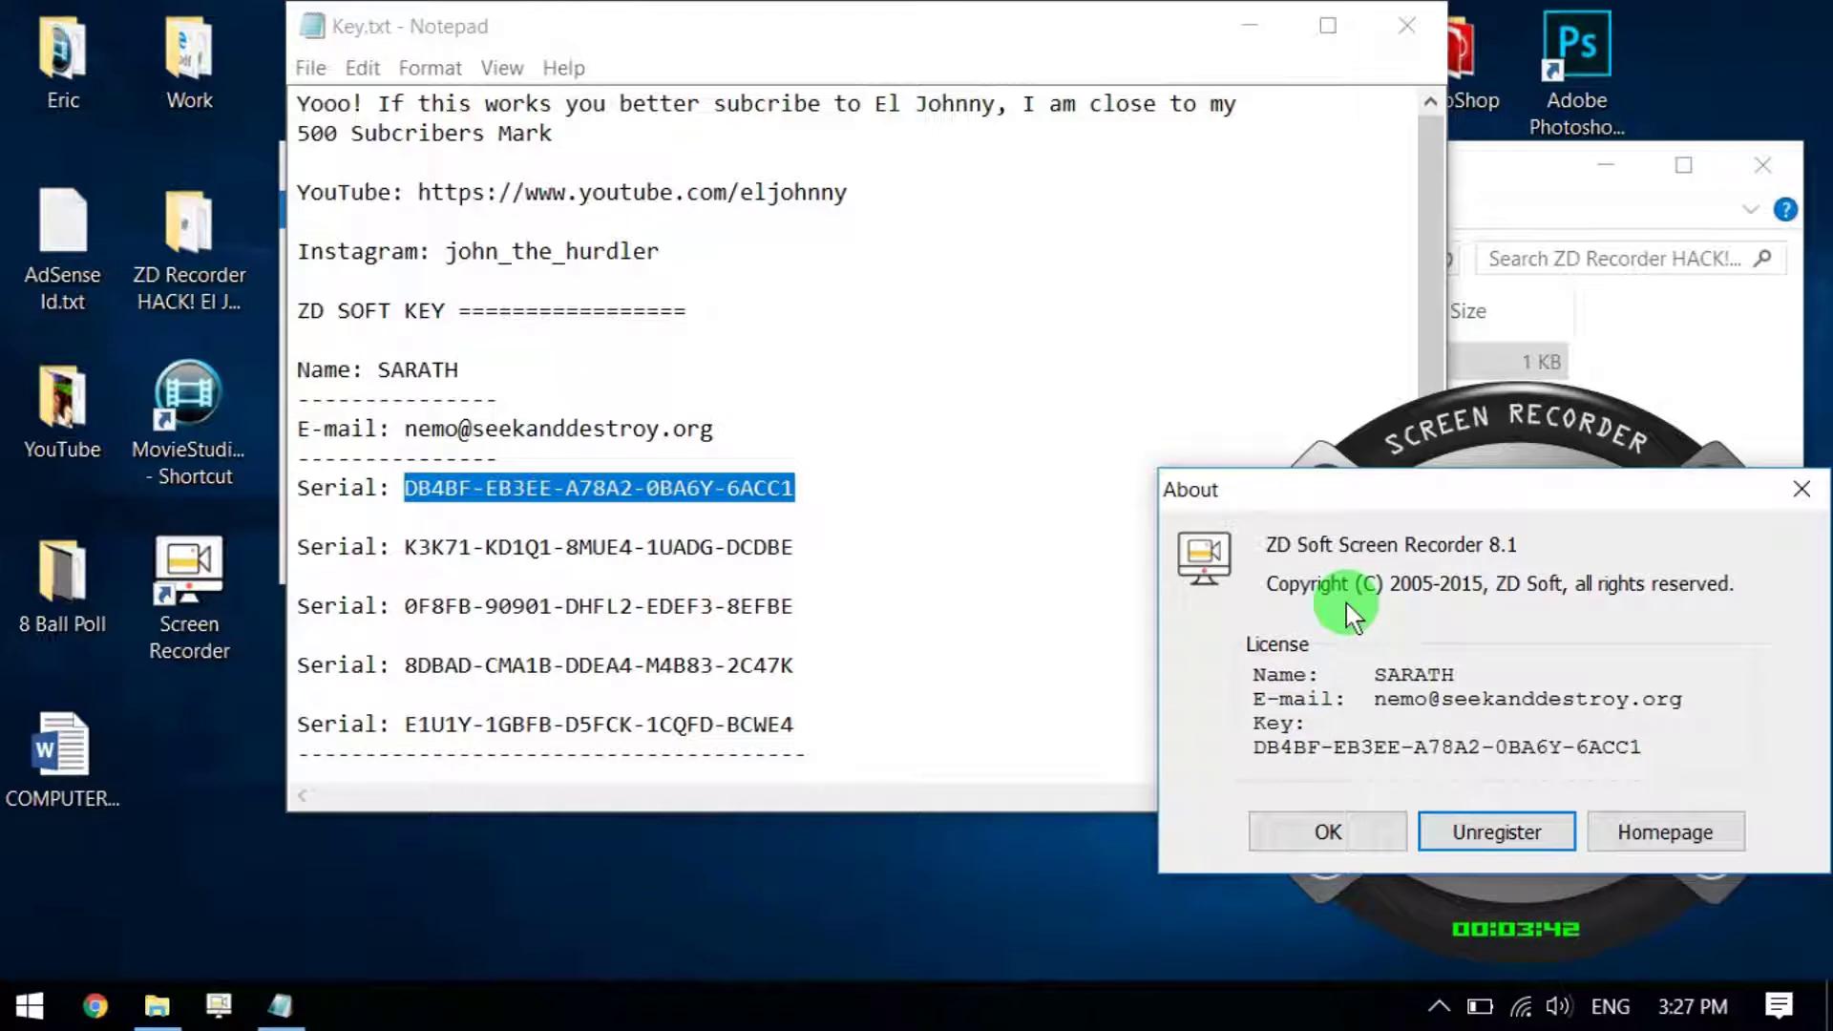
Step: Close the About license info, Key.txt in Notepad and the folder window, then reopen the settings menu
{"action": "left_click", "coordinate": [1327, 832]}
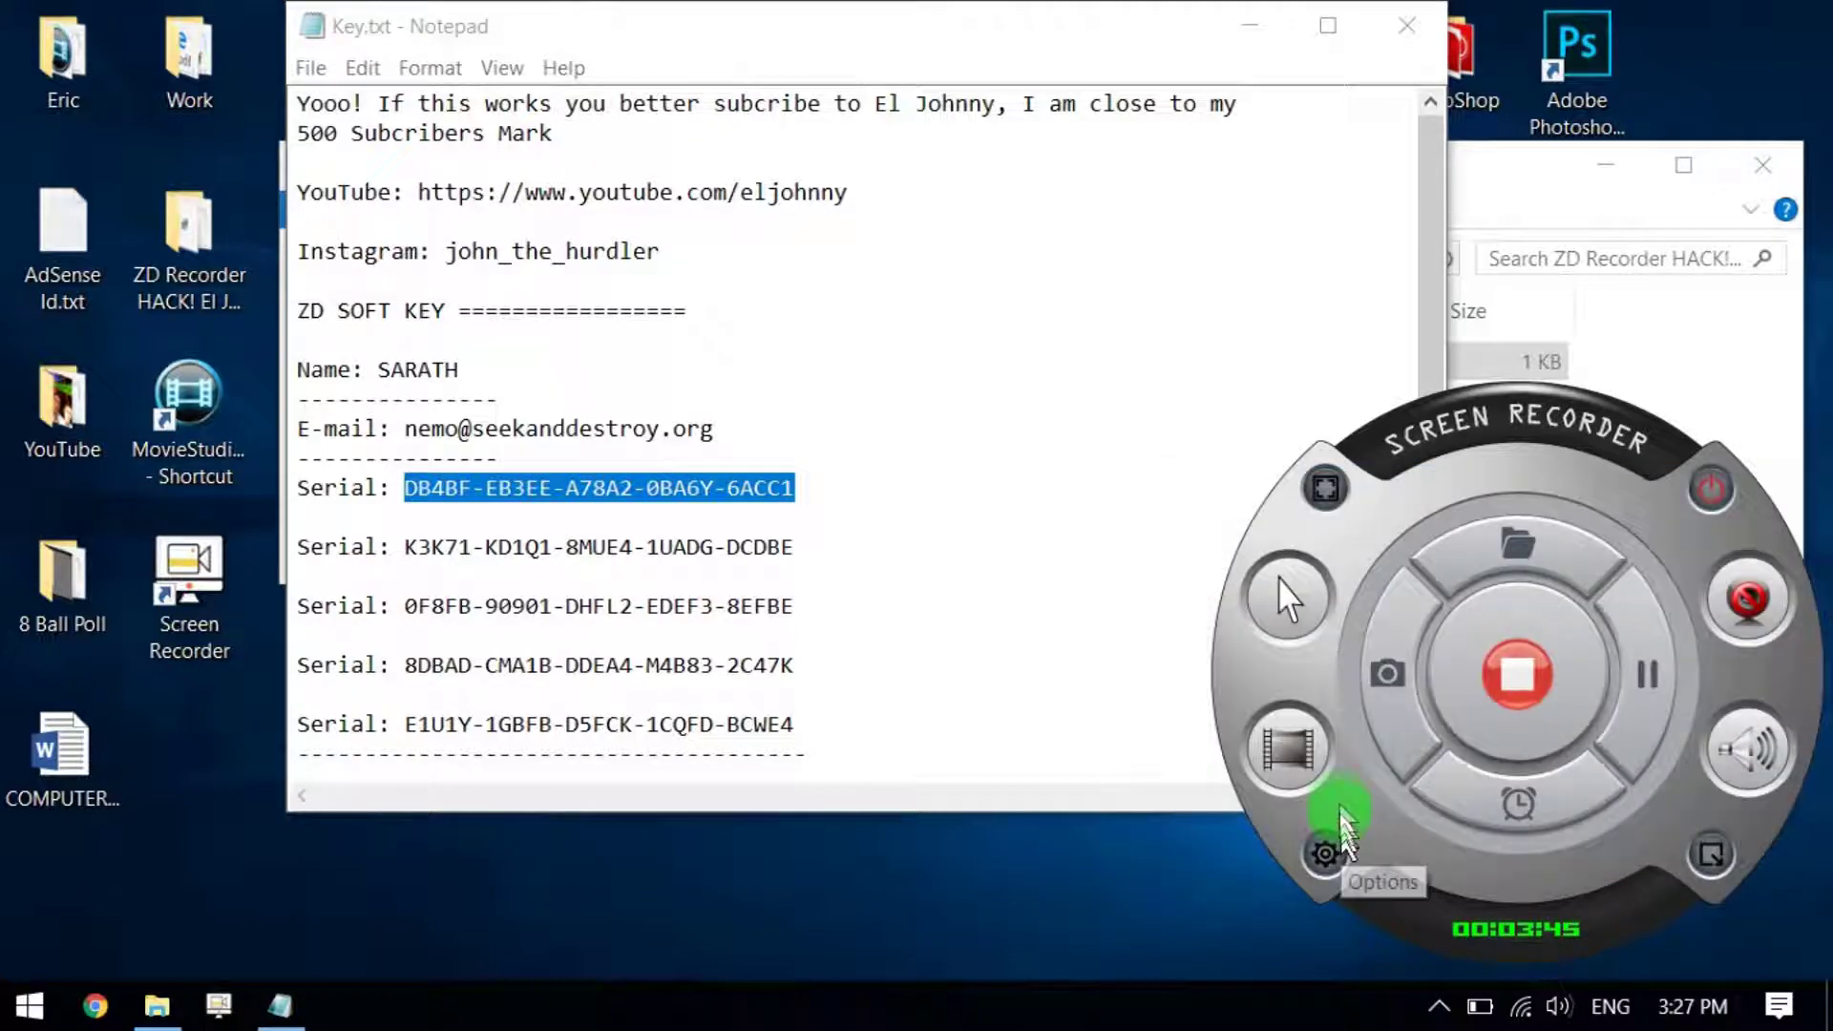
{"action": "left_click", "coordinate": [1412, 26]}
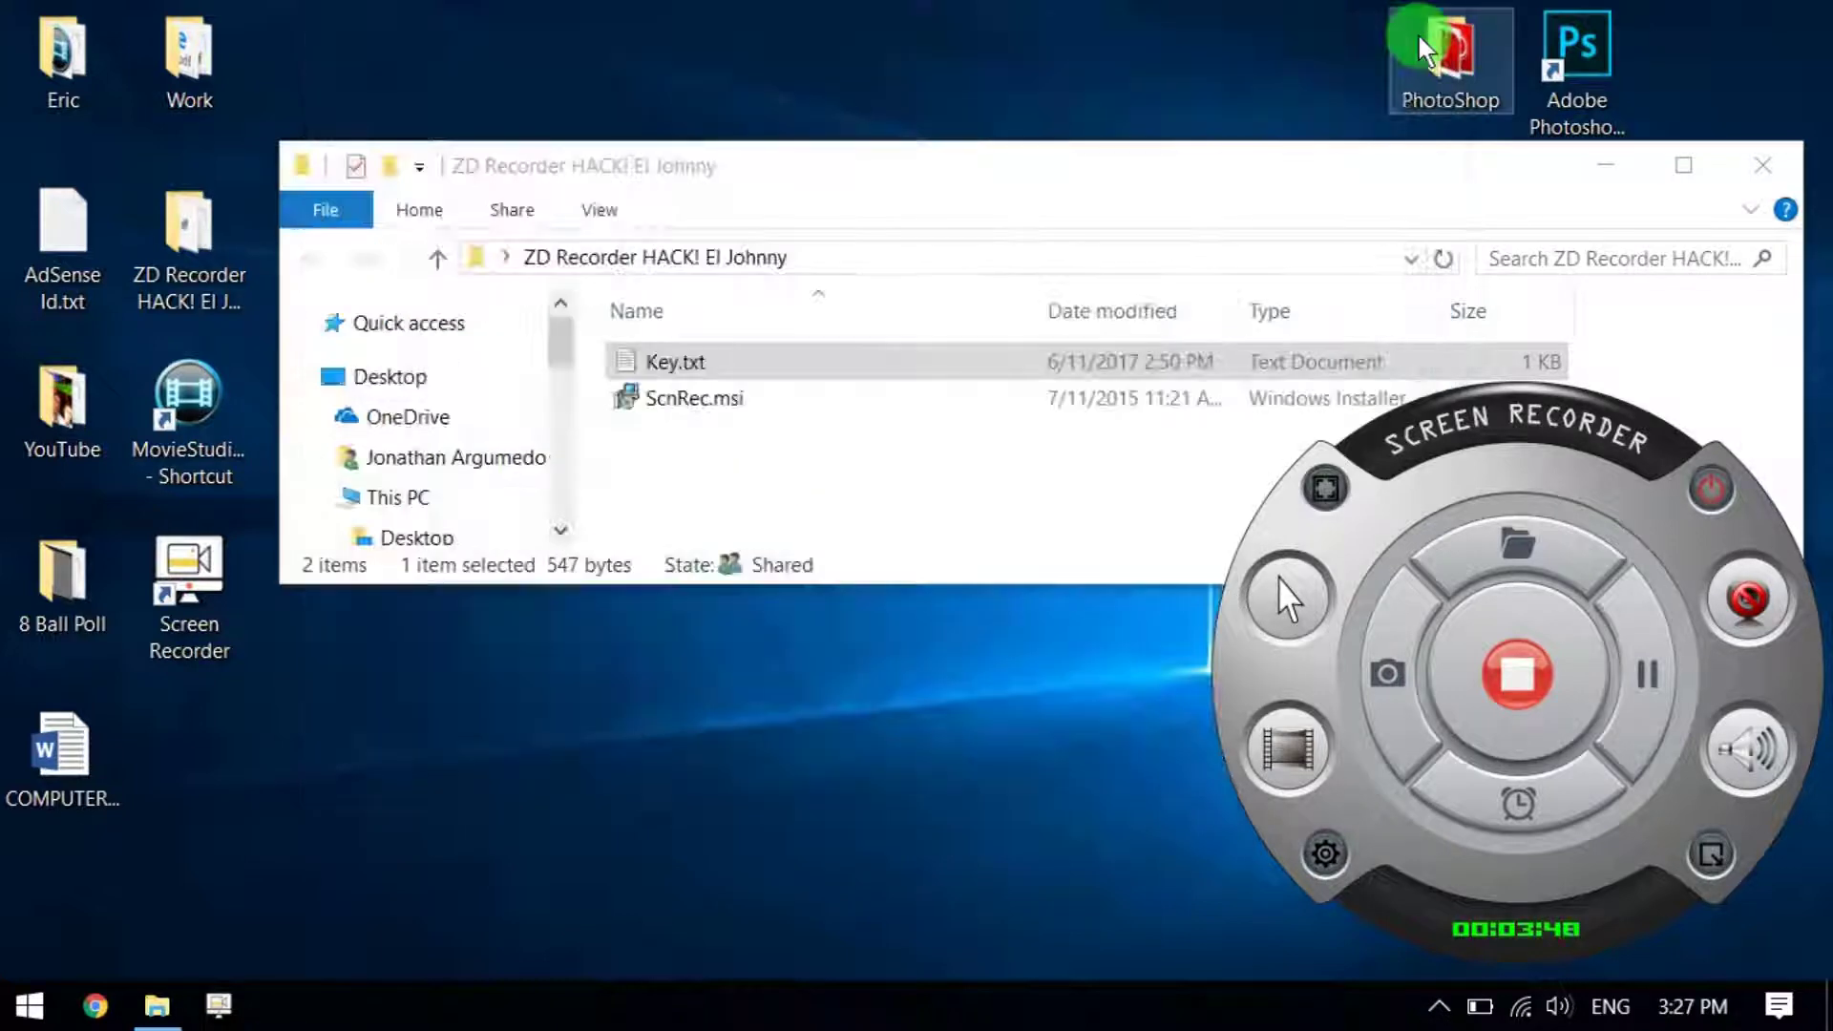
{"action": "left_click", "coordinate": [1761, 169]}
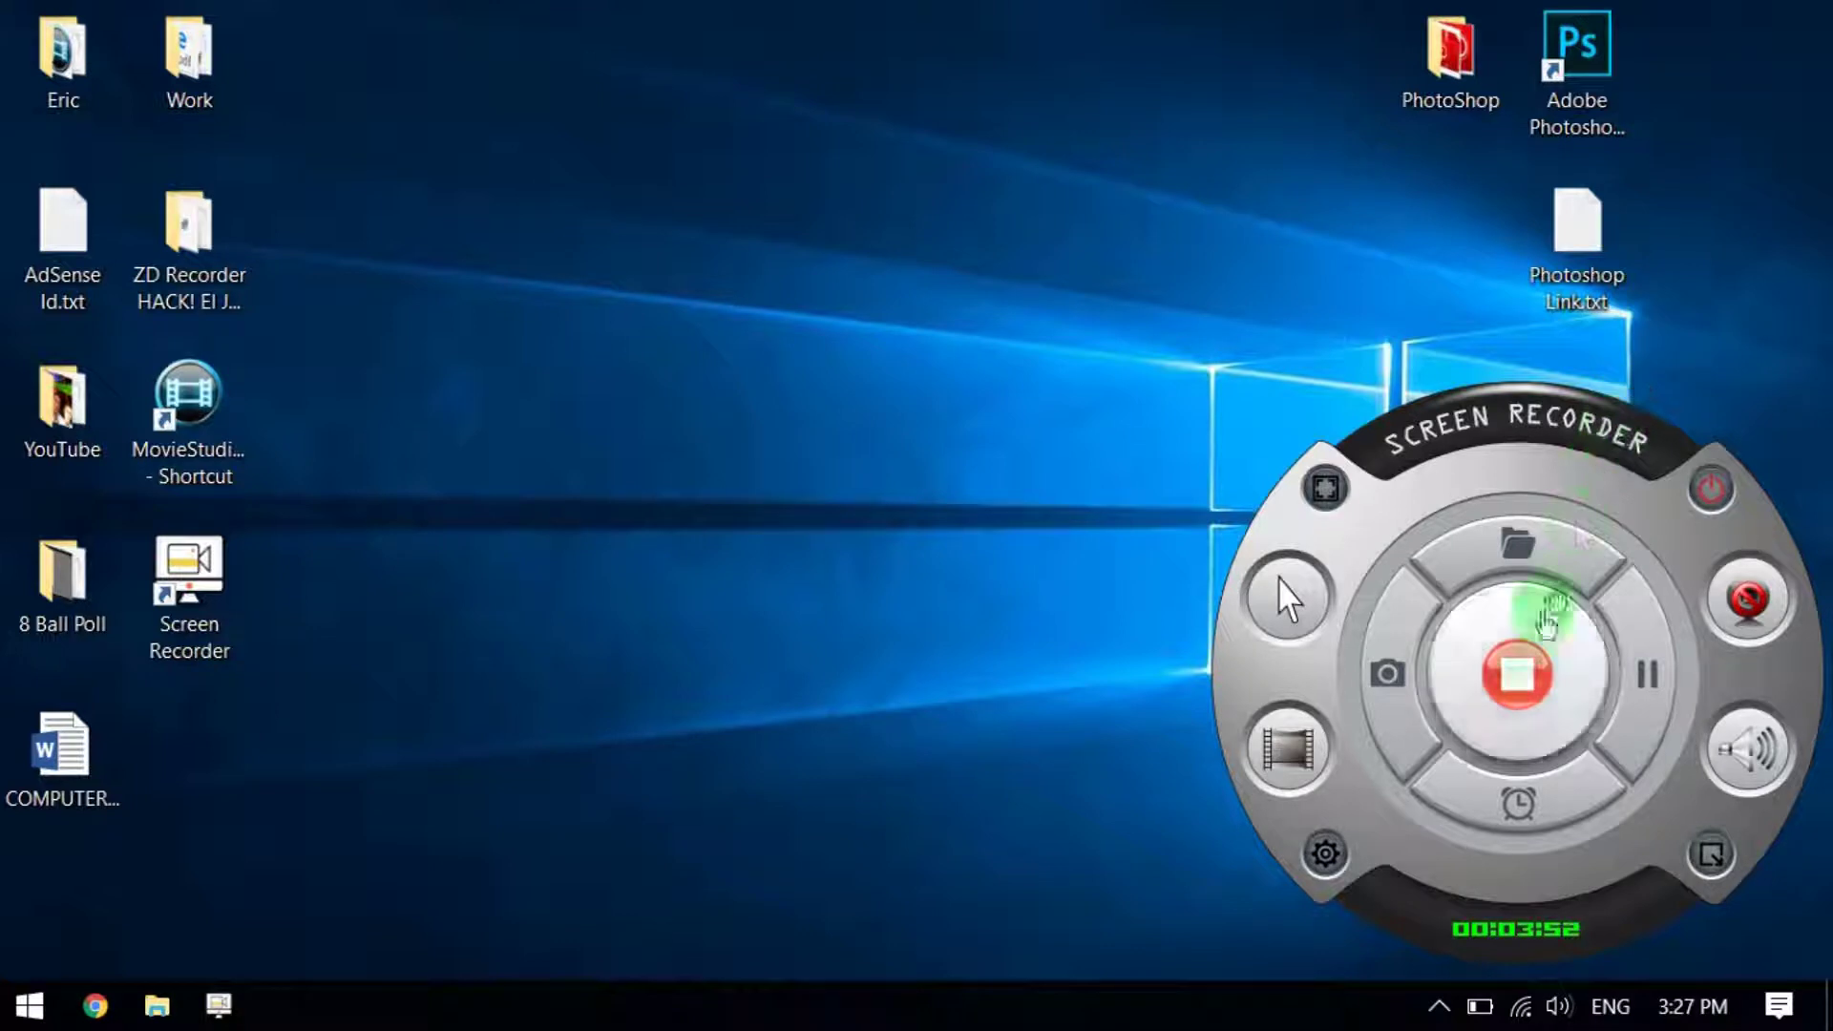
{"action": "left_click", "coordinate": [1325, 855]}
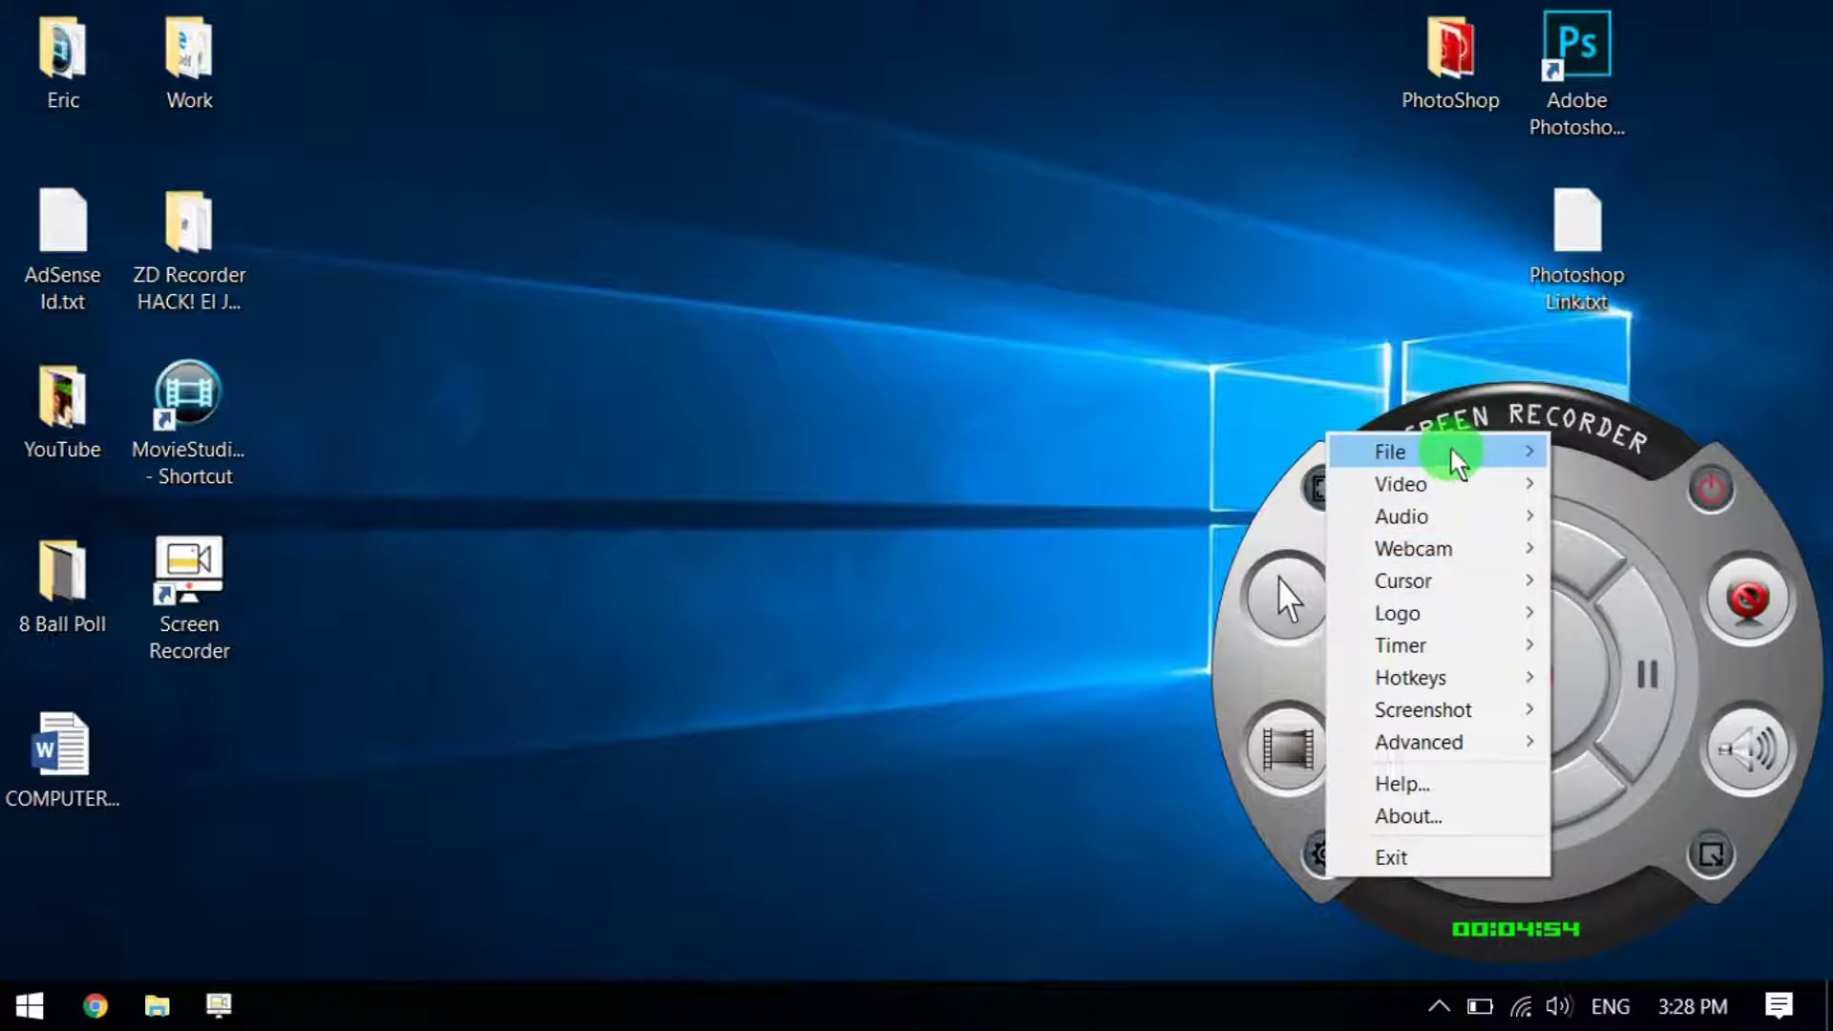
Step: Dismiss the Options menu and toggle the Webcam button on the recorder dial
{"action": "left_click", "coordinate": [1662, 567]}
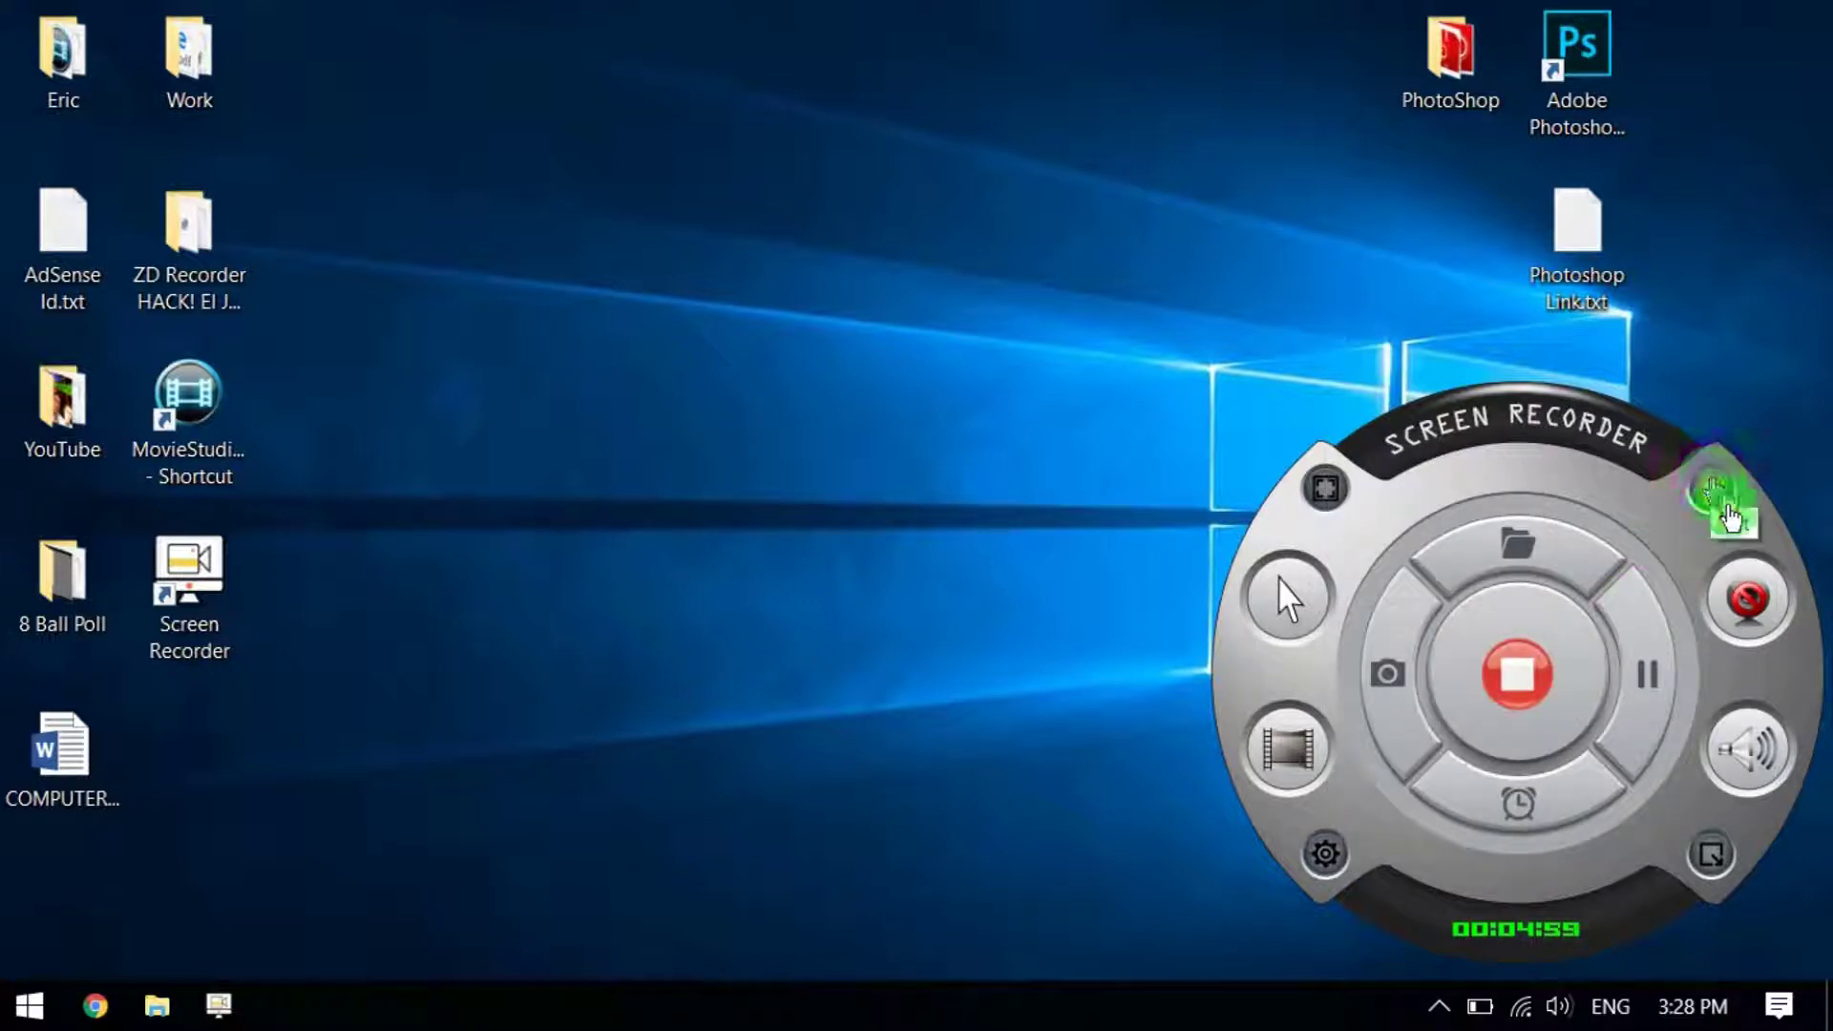
{"action": "left_click", "coordinate": [1744, 606]}
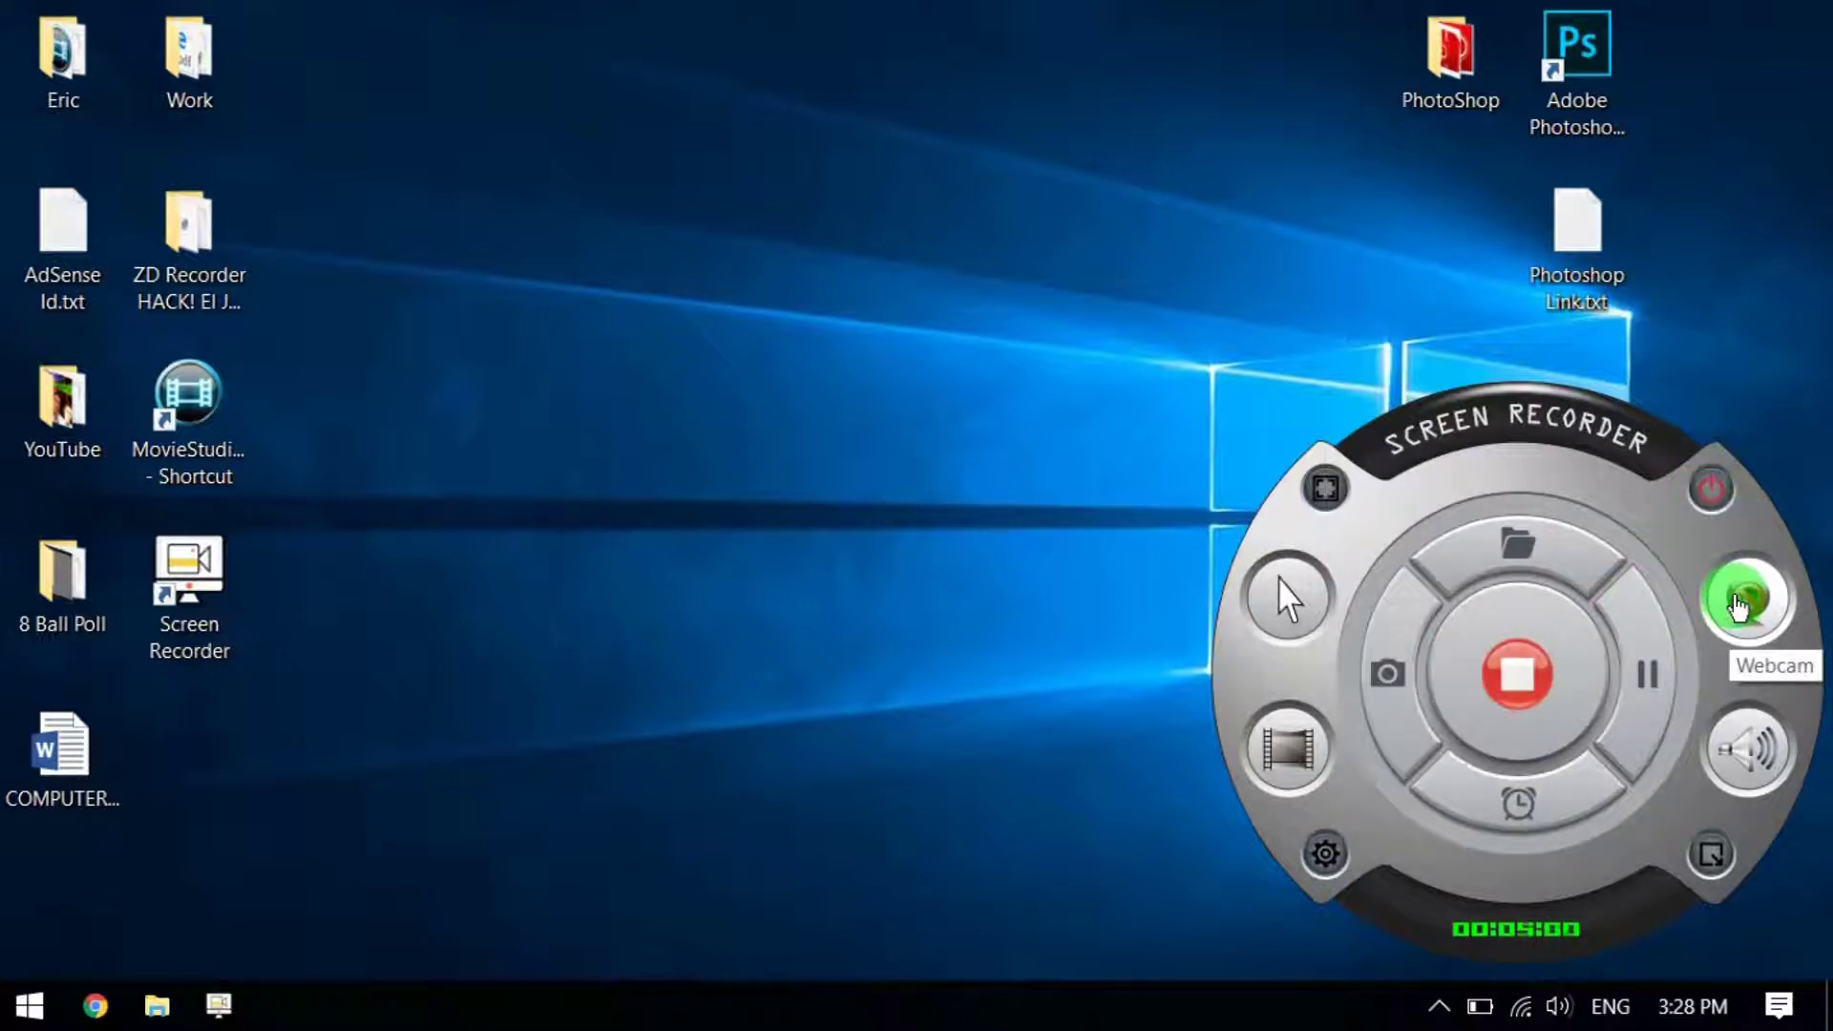